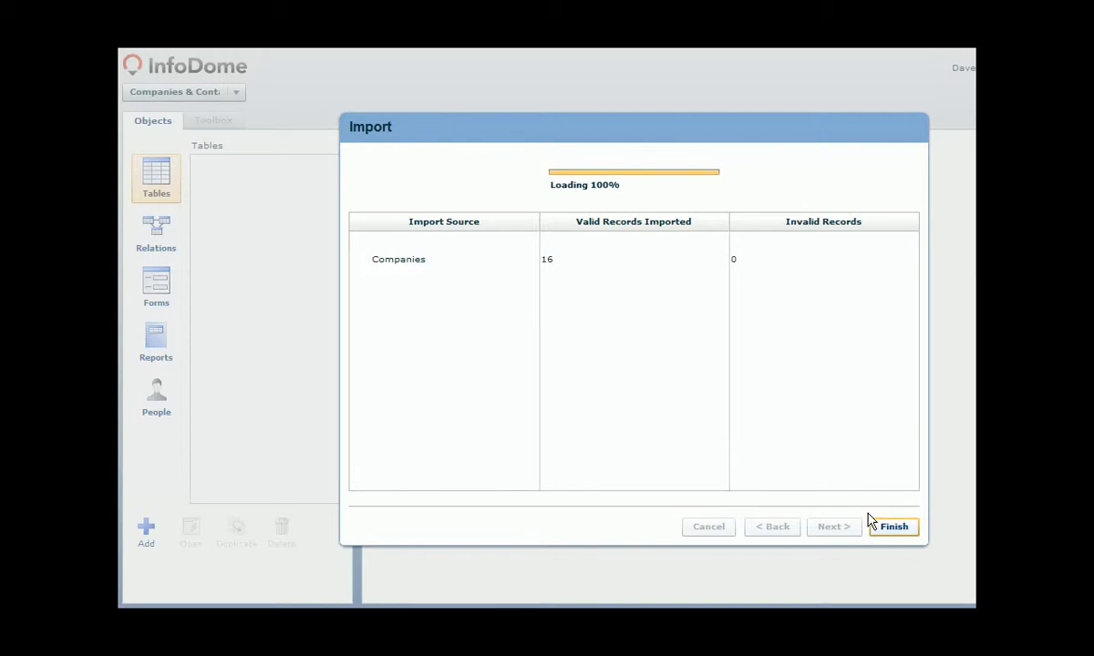
# Step: Finish importing the Companies table and check its field names and types in design mode before closing it
pyautogui.click(884, 527)
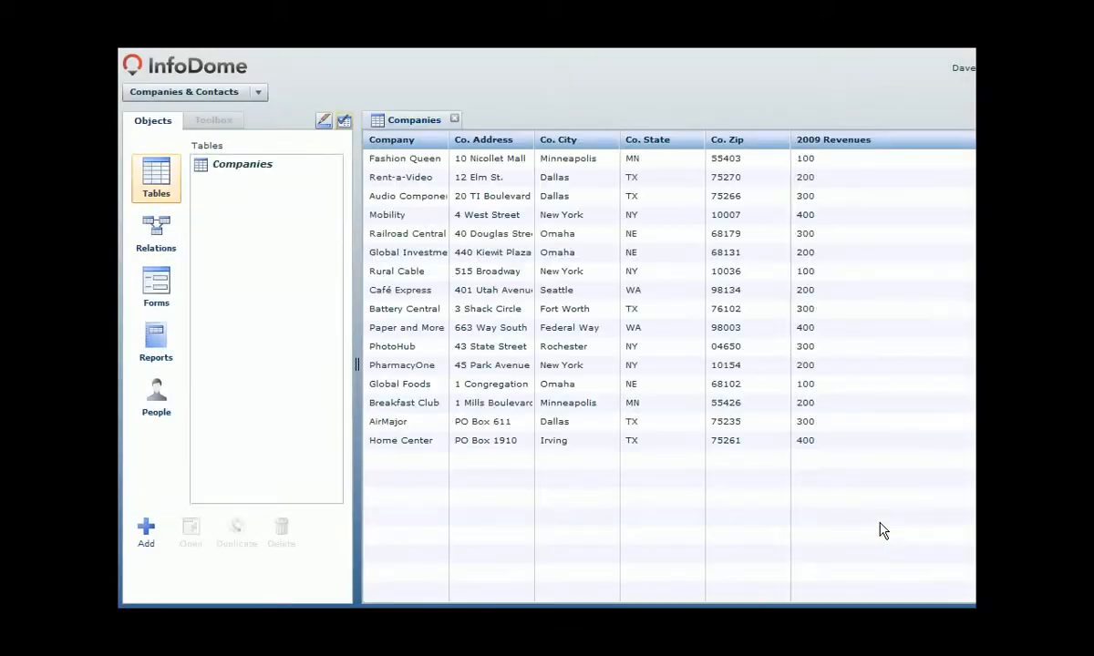
pyautogui.click(324, 122)
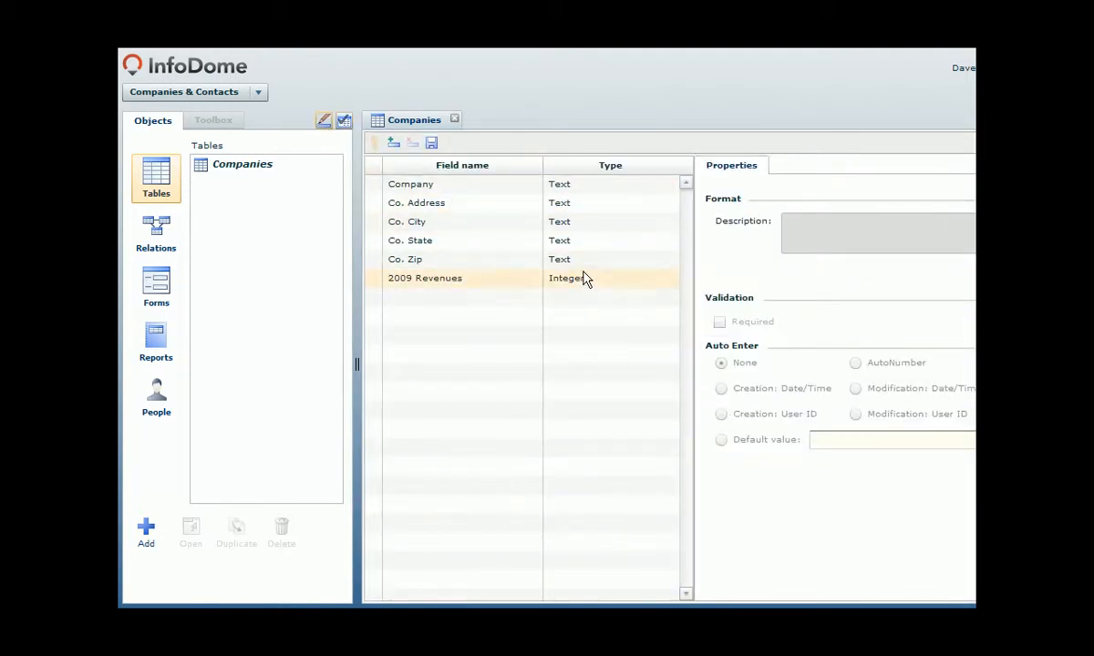
pyautogui.click(454, 120)
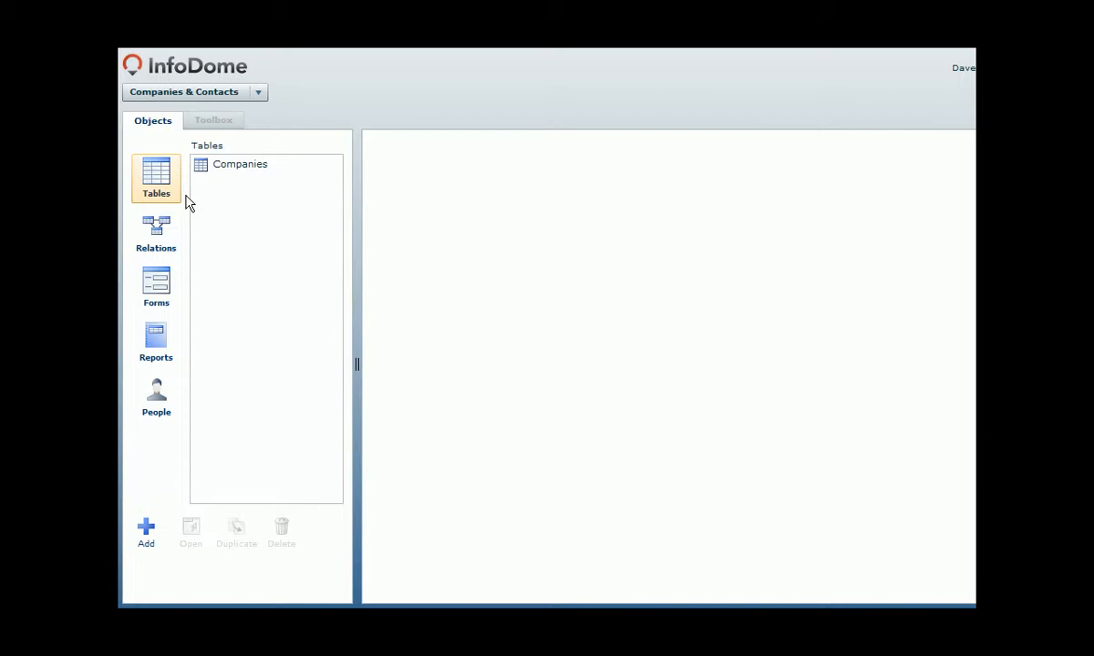
# Step: Create a Detail form named Companies Form with the Companies table as its data source
pyautogui.click(164, 283)
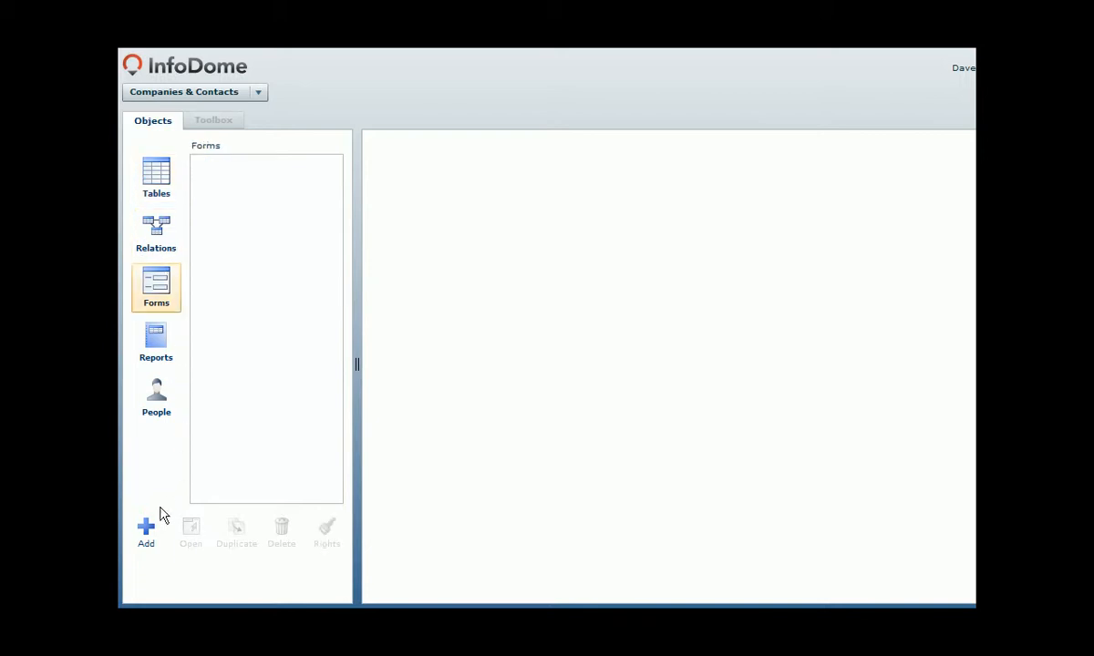
pyautogui.click(146, 528)
pyautogui.write('Companies Form')
pyautogui.press('Return')
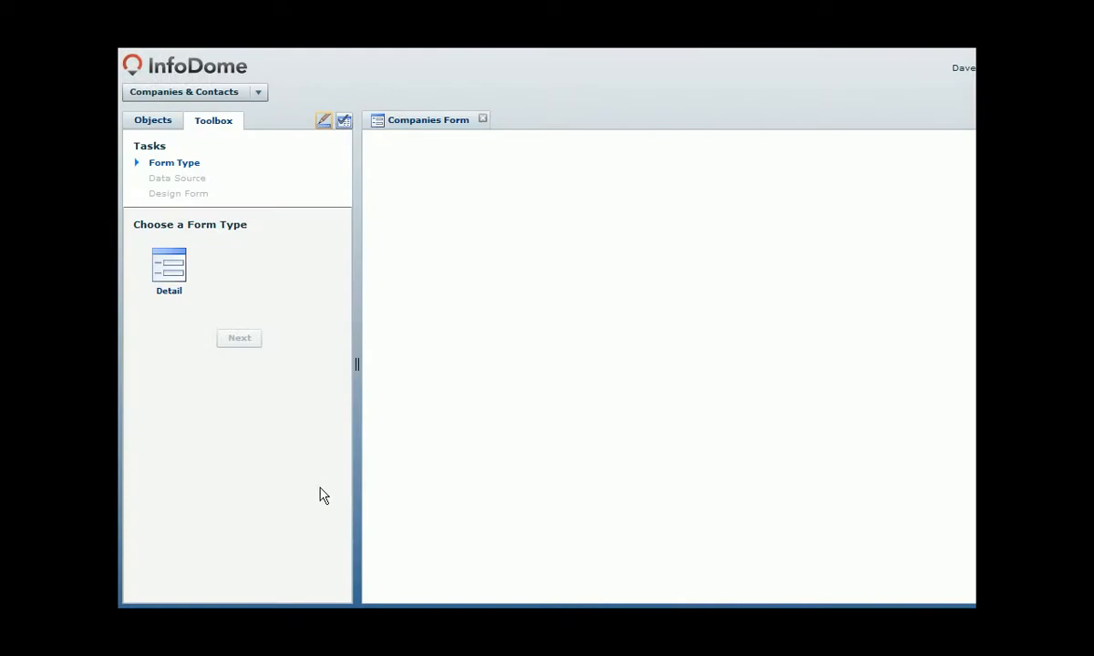
pyautogui.click(168, 266)
pyautogui.click(239, 338)
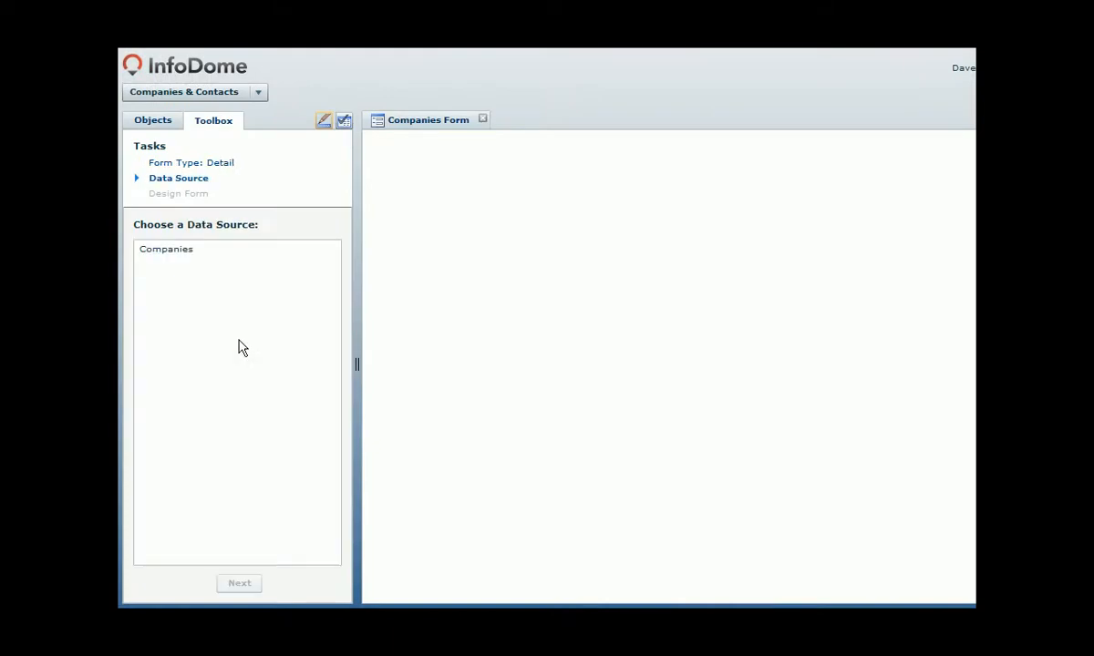
pyautogui.click(208, 252)
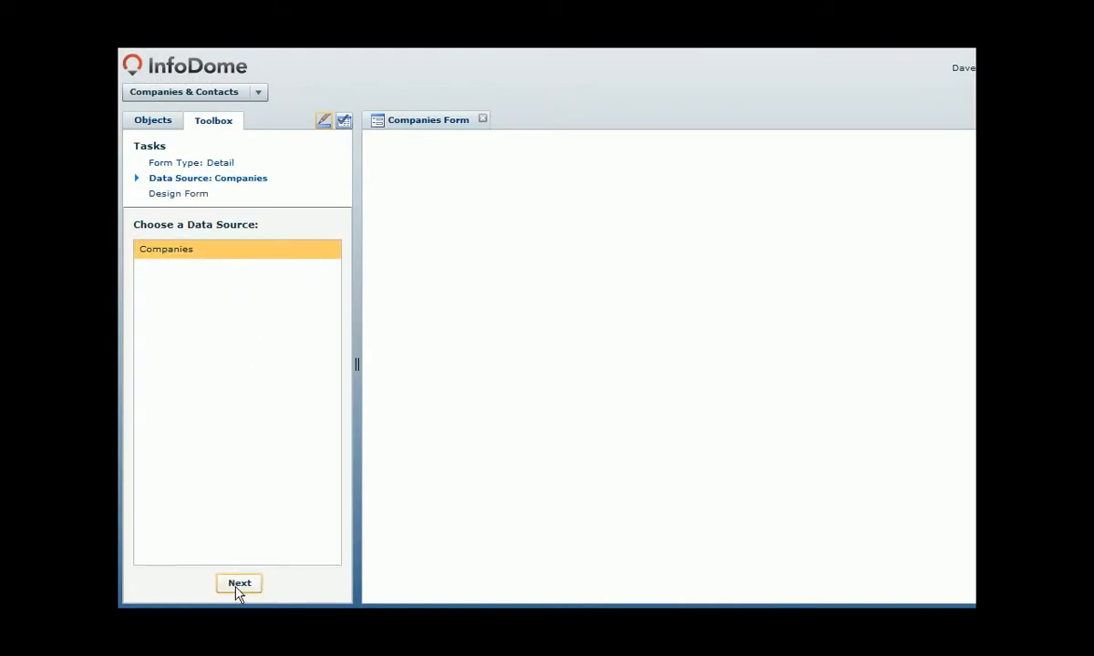
pyautogui.click(238, 583)
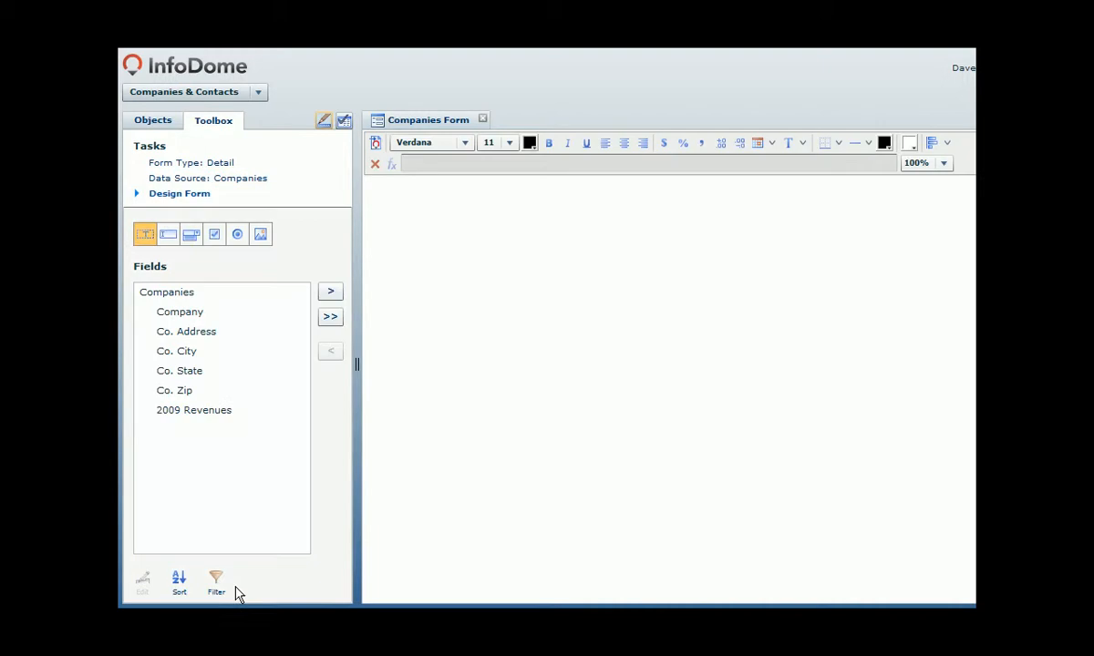
# Step: Place all Companies fields with their labels near the upper edge of the form and deselect them
pyautogui.click(332, 318)
pyautogui.moveTo(398, 414); pyautogui.dragTo(548, 202)
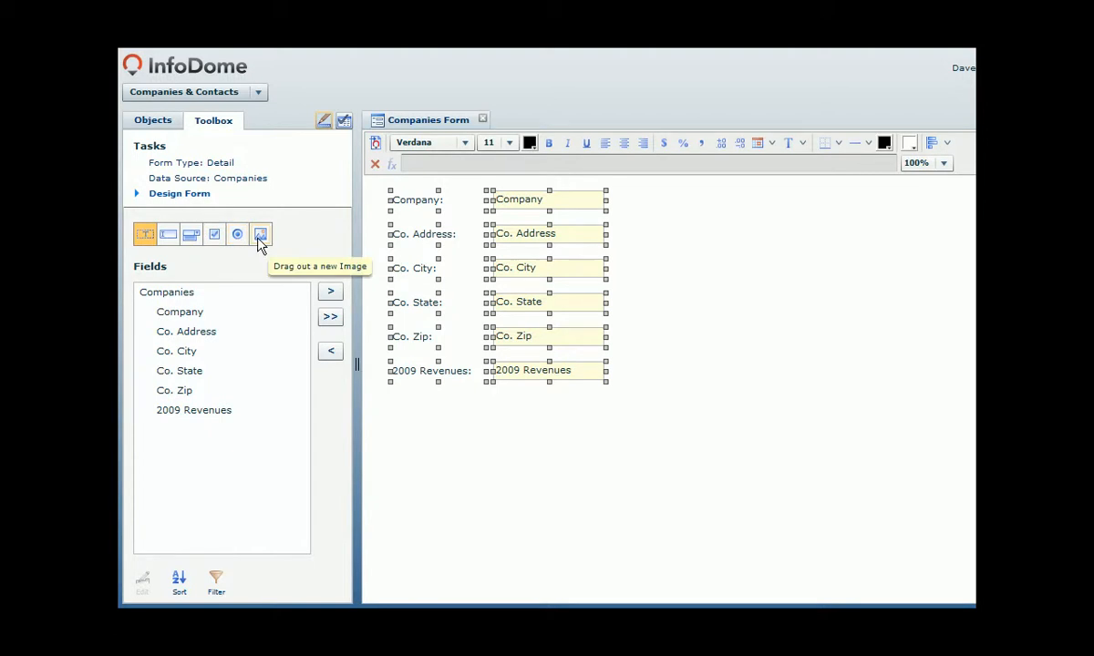
pyautogui.click(315, 246)
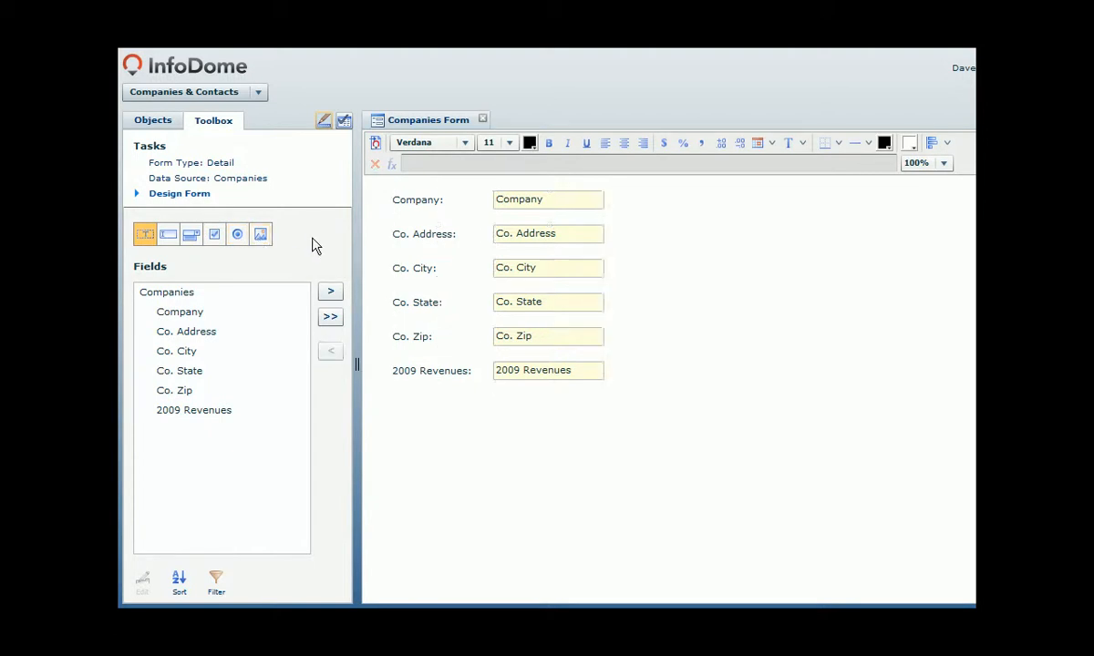
# Step: Switch Companies Form to data view, browse forward to the third record, and close the form
pyautogui.click(344, 125)
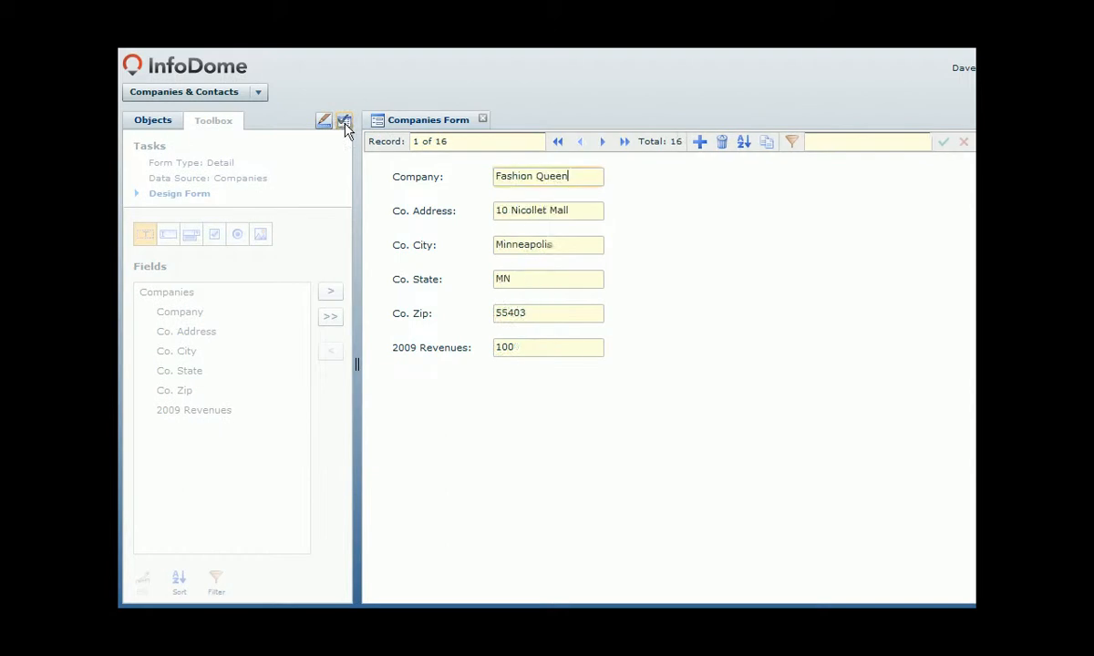
pyautogui.click(604, 144)
pyautogui.click(604, 143)
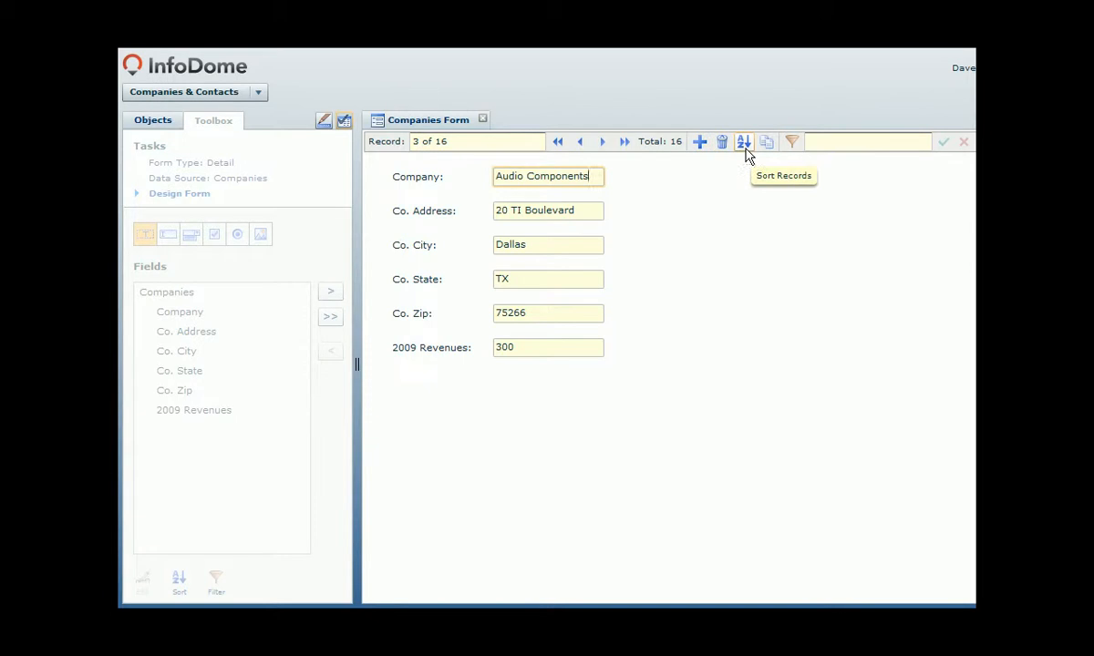
pyautogui.click(825, 141)
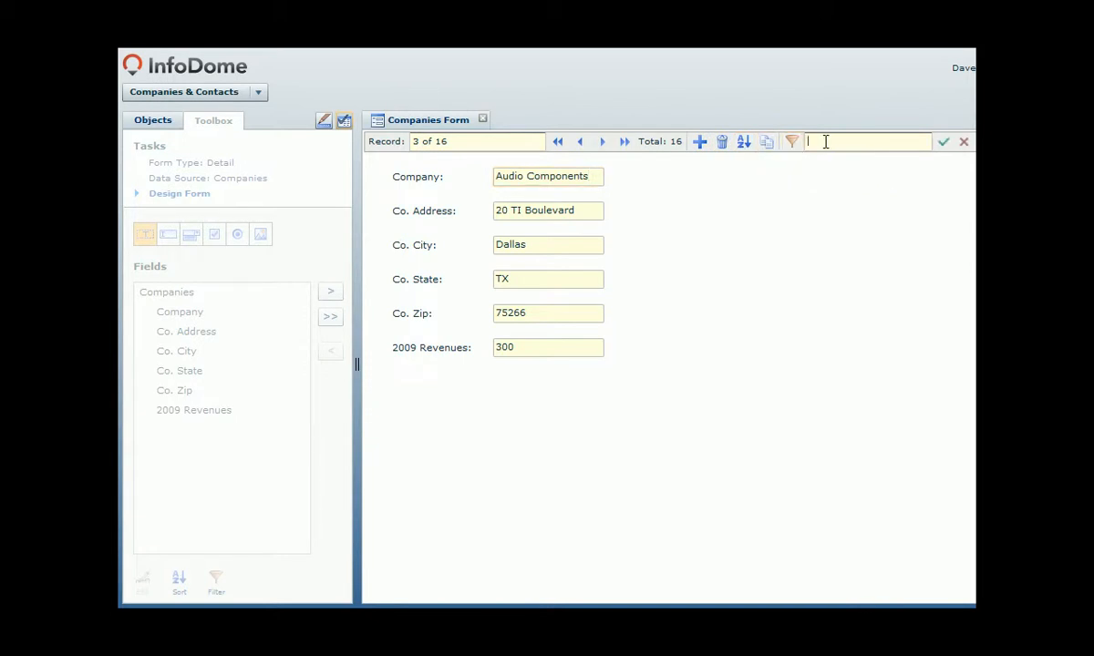
pyautogui.click(482, 119)
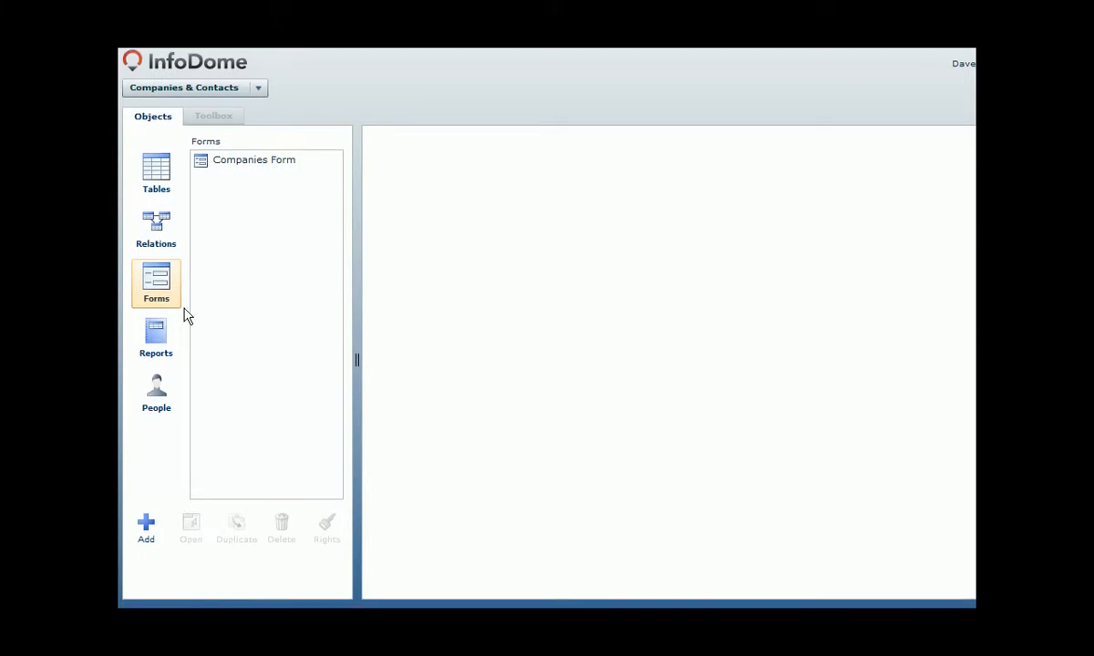
# Step: Copy the contact list in A1:D19, including its header row, from the Contacts sheet of the Excel workbook
pyautogui.click(178, 189)
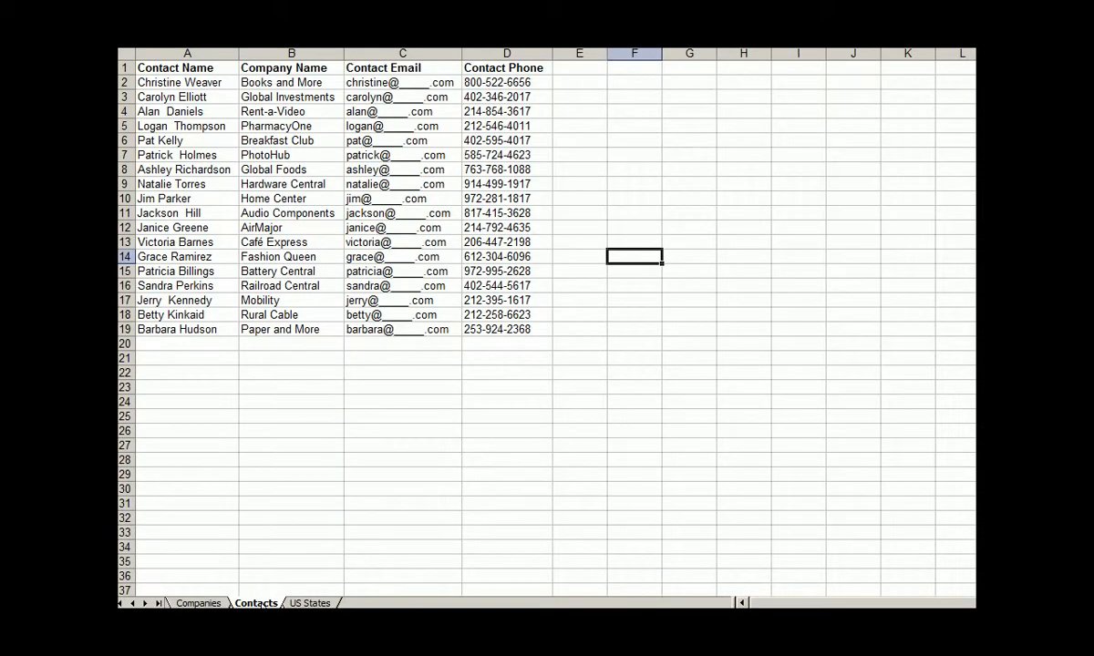
pyautogui.moveTo(187, 68); pyautogui.dragTo(527, 327)
pyautogui.rightClick(429, 209)
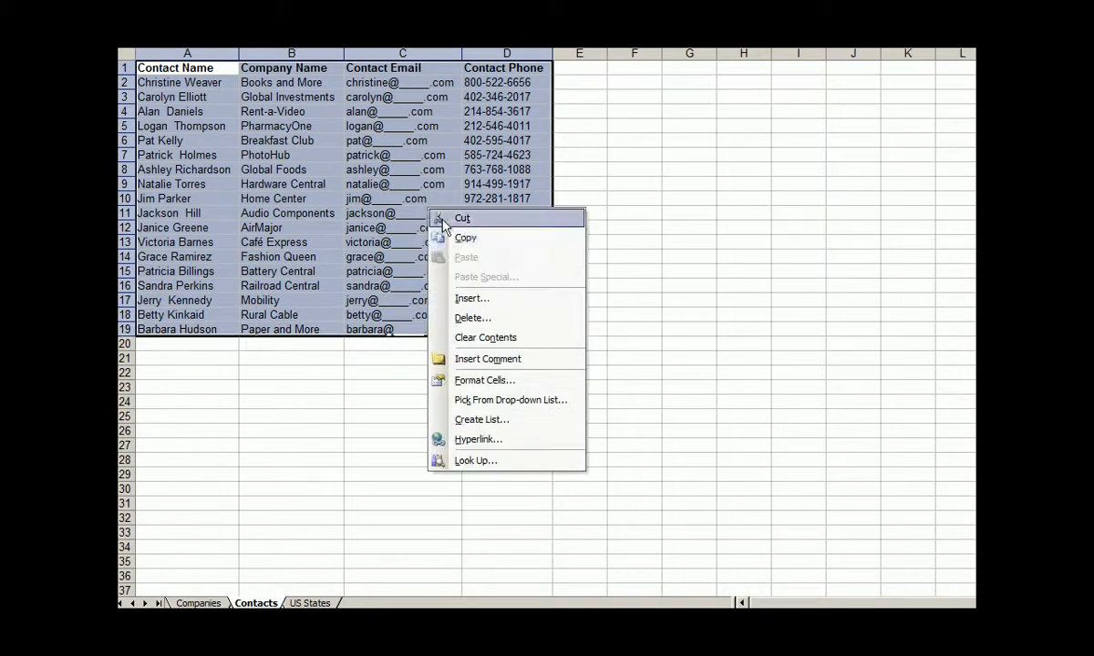
pyautogui.click(460, 240)
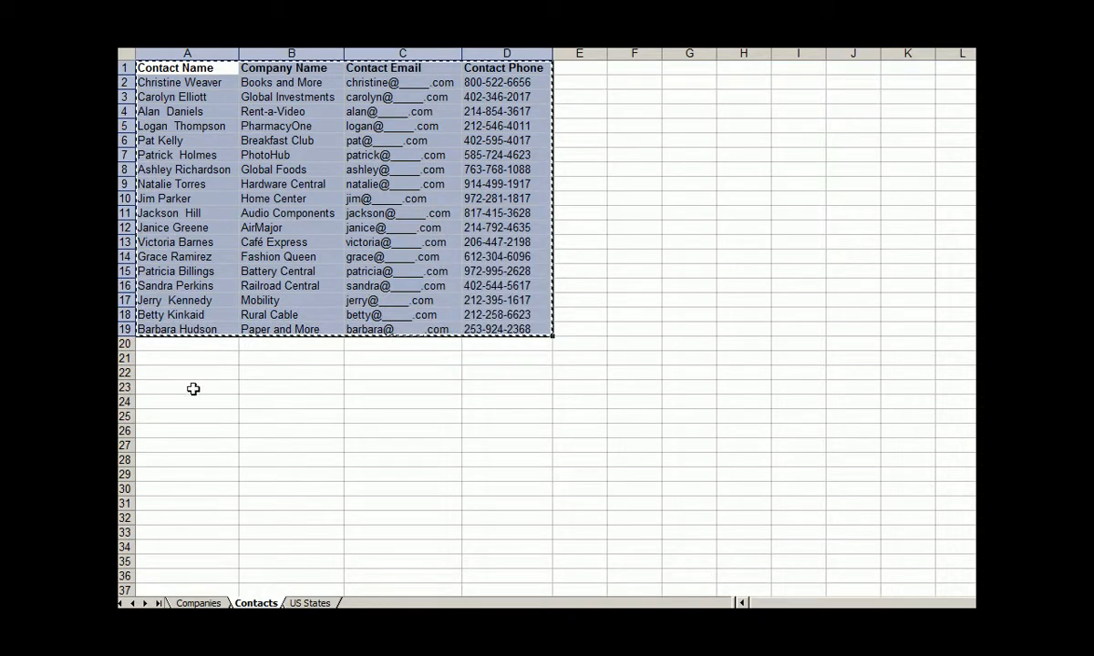
# Step: Return to InfoDome and add a table named Contacts, created by importing with an automatically created form
pyautogui.hotkey('alt', 'Tab')
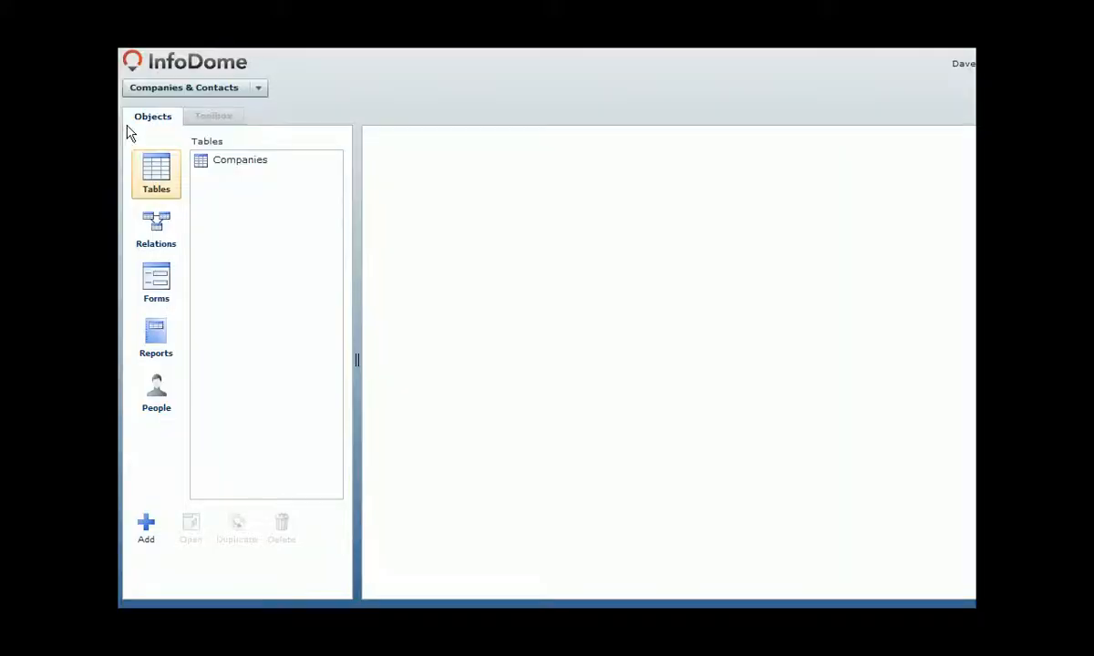
pyautogui.click(149, 527)
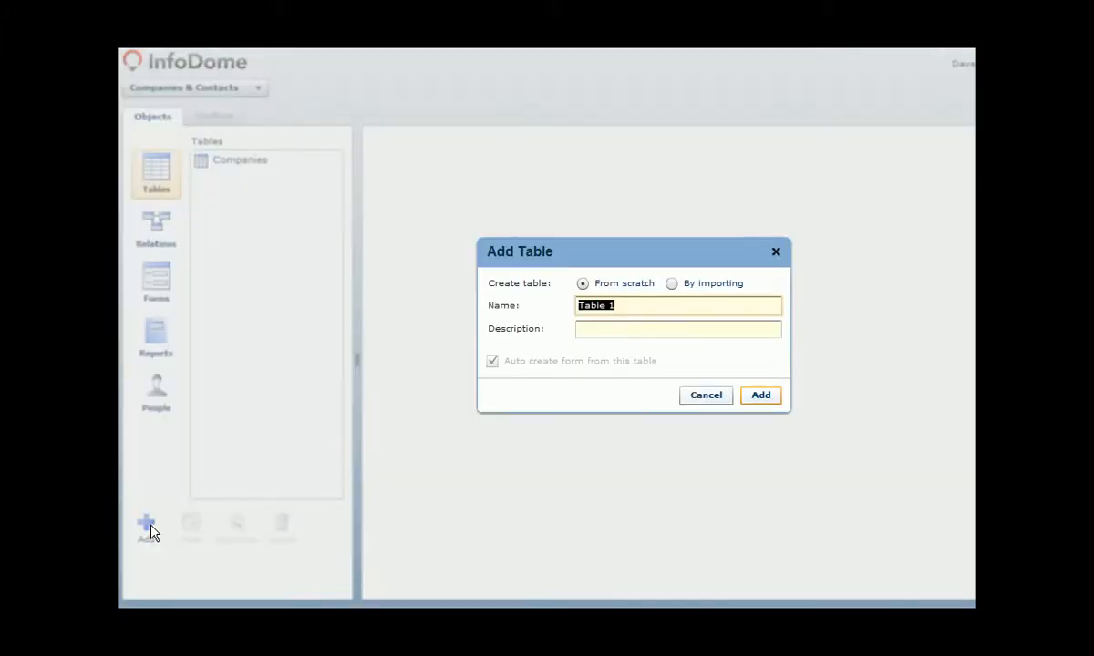
pyautogui.write('Contacts')
pyautogui.click(676, 286)
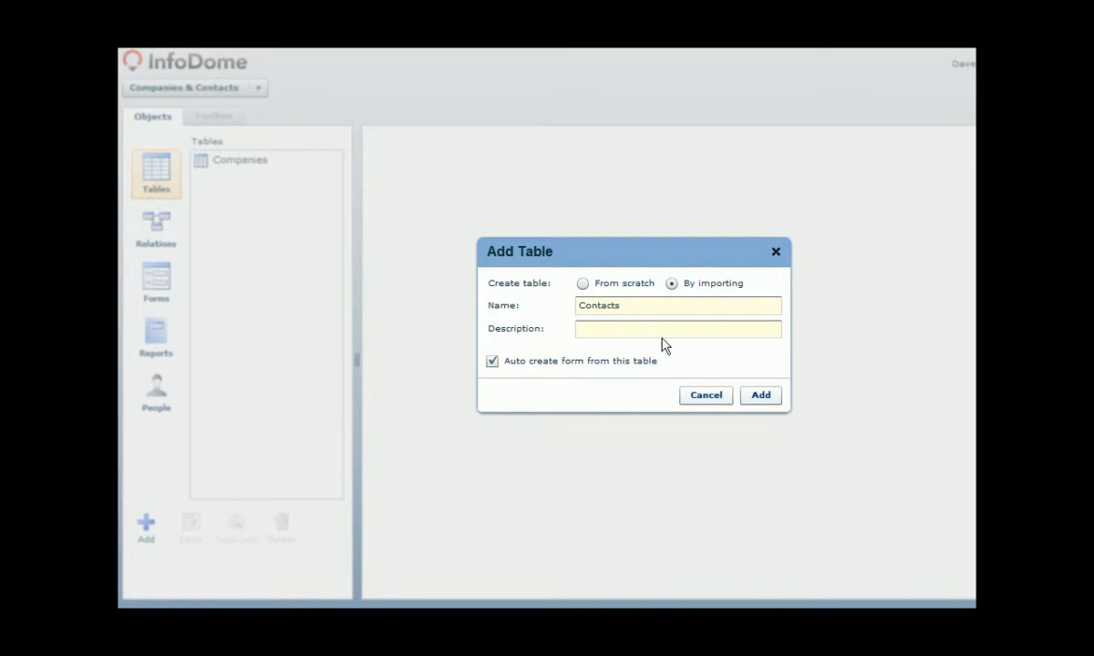
pyautogui.click(758, 396)
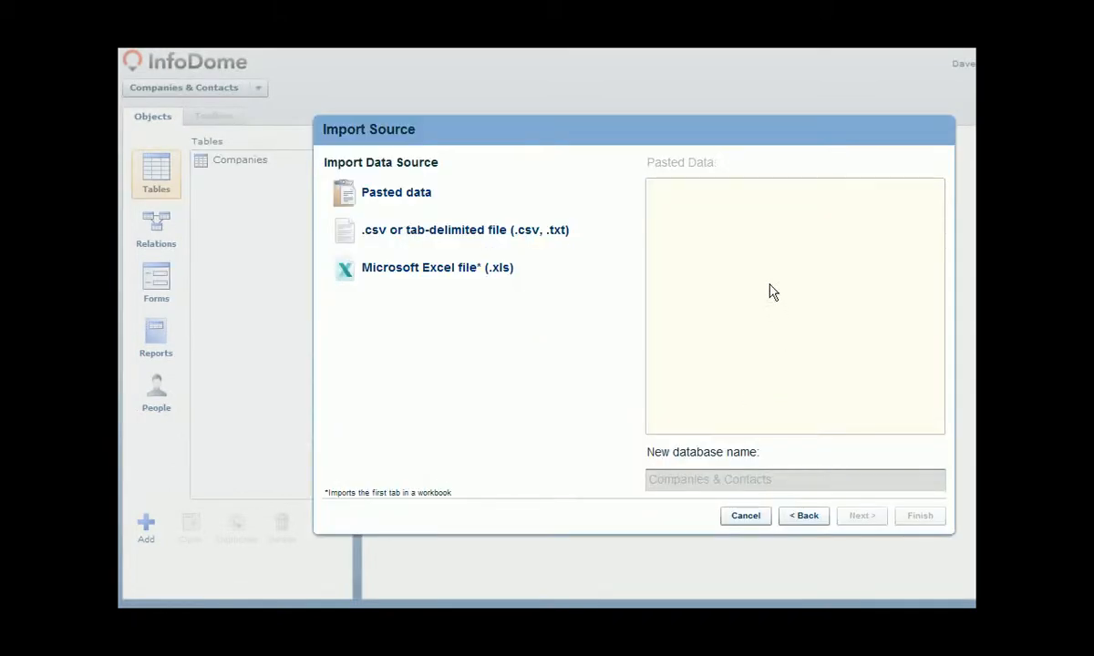
# Step: Import the copied contact list as pasted data, keeping the first row as field names and all columns as text
pyautogui.click(506, 209)
pyautogui.click(676, 207)
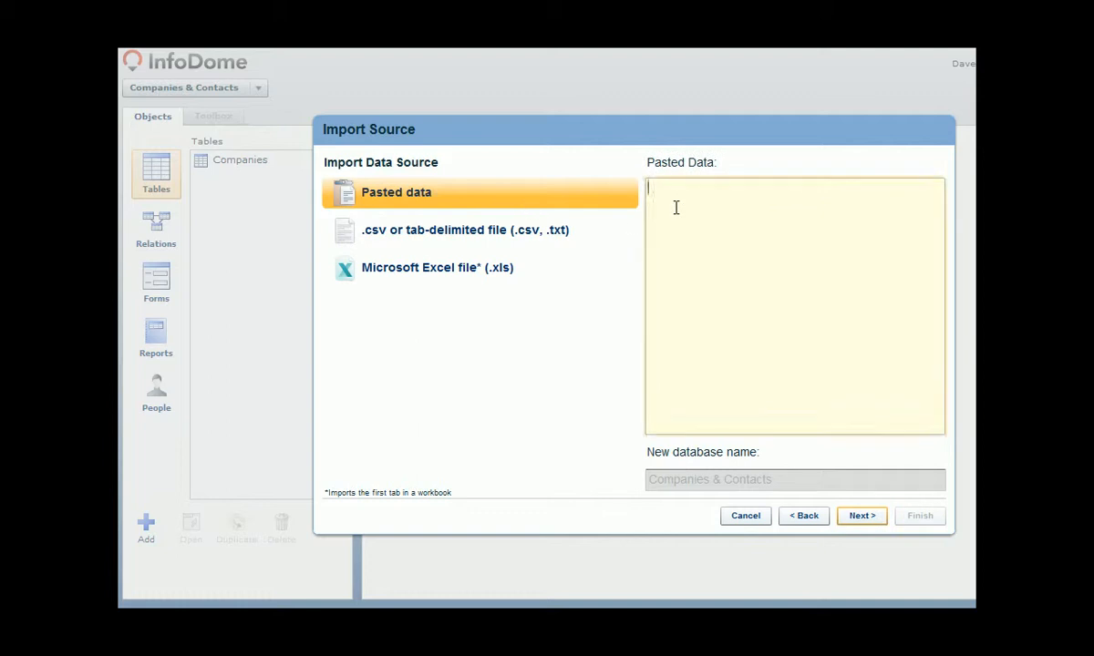
pyautogui.hotkey('ctrl', 'v')
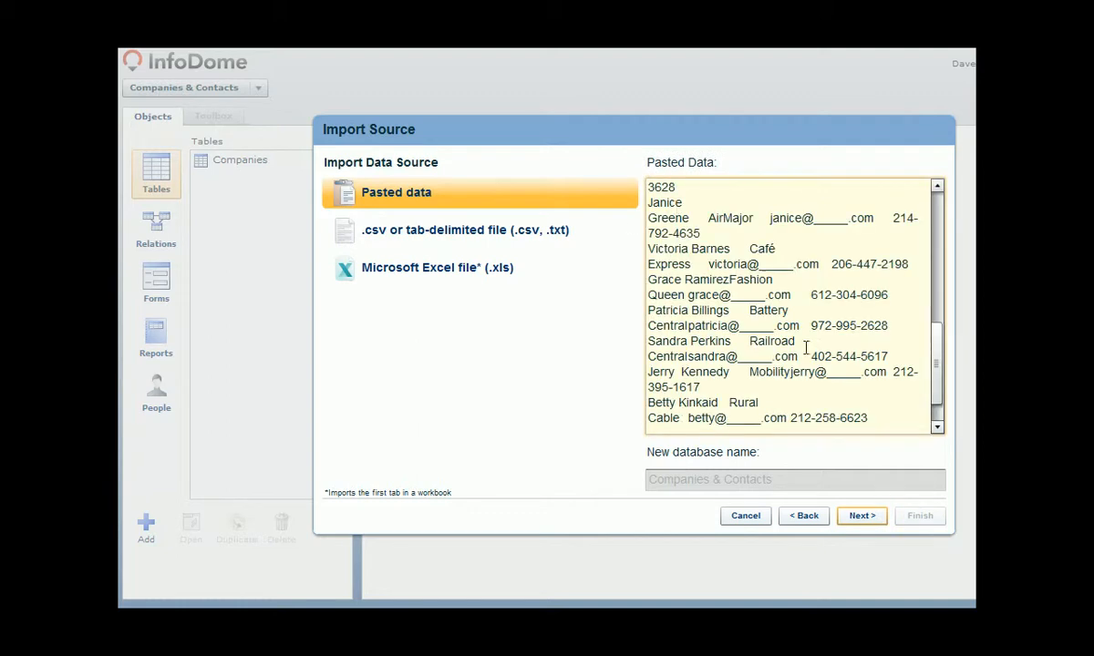
pyautogui.click(861, 515)
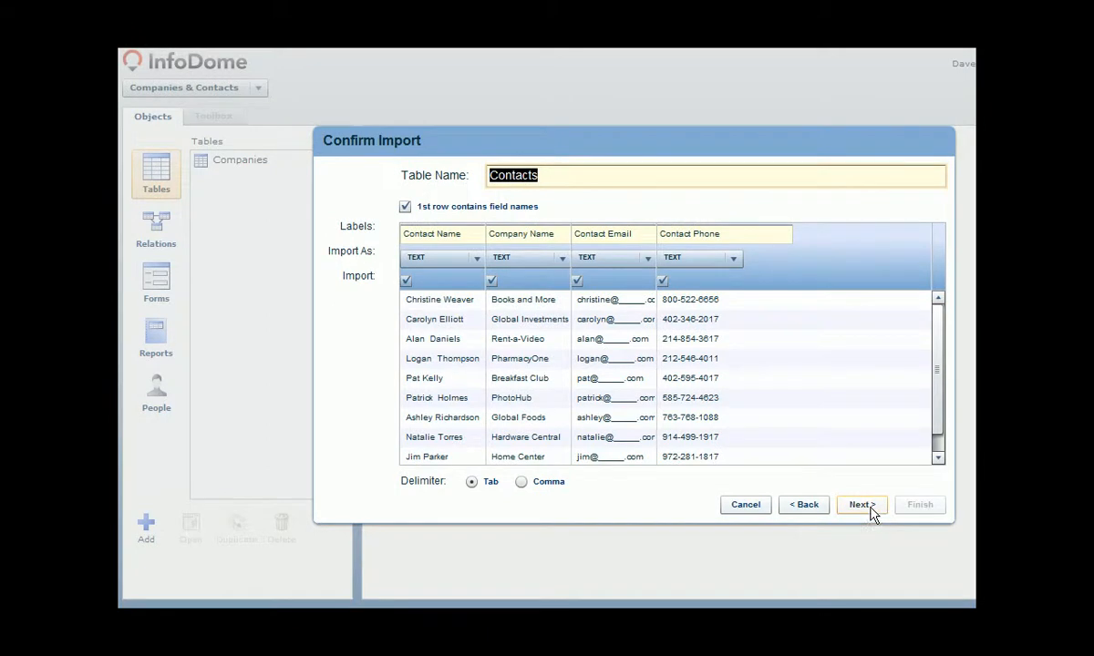
pyautogui.click(871, 513)
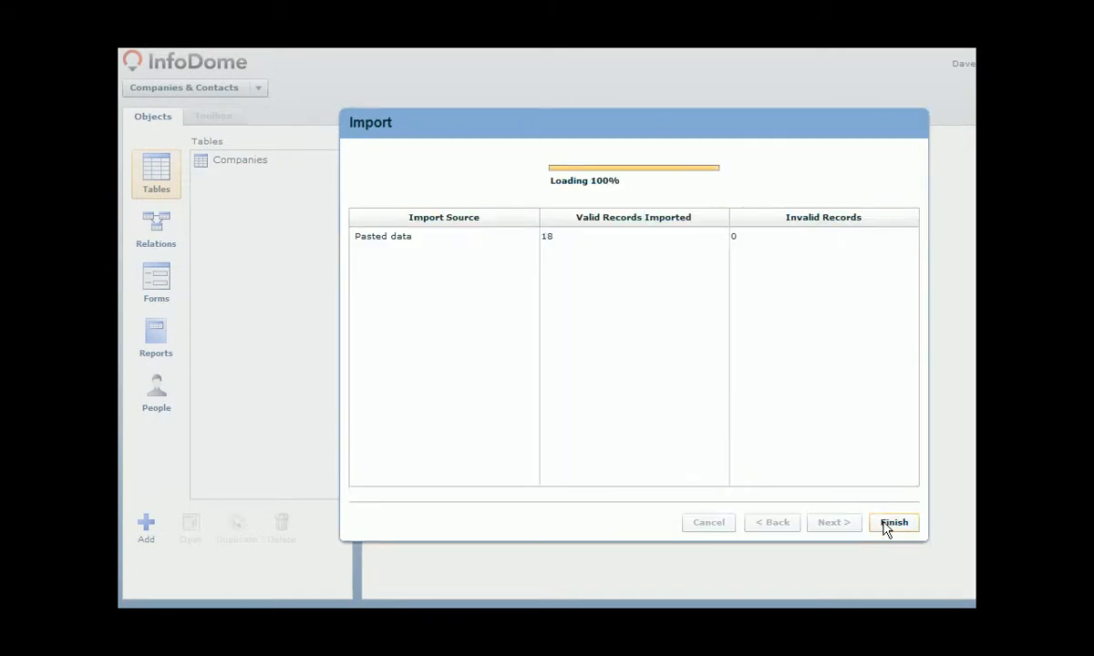
pyautogui.click(886, 527)
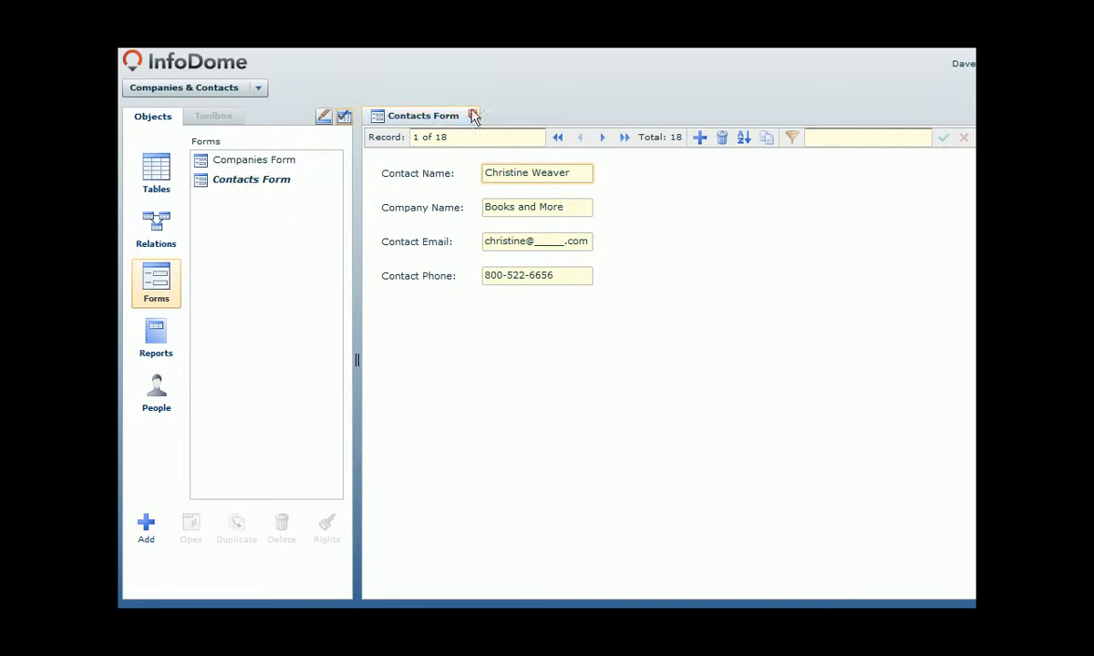
# Step: Browse forward through the Contacts Form to the seventh record and close the form
pyautogui.click(601, 138)
pyautogui.click(600, 138)
pyautogui.click(601, 138)
pyautogui.click(601, 137)
pyautogui.click(601, 138)
pyautogui.click(601, 138)
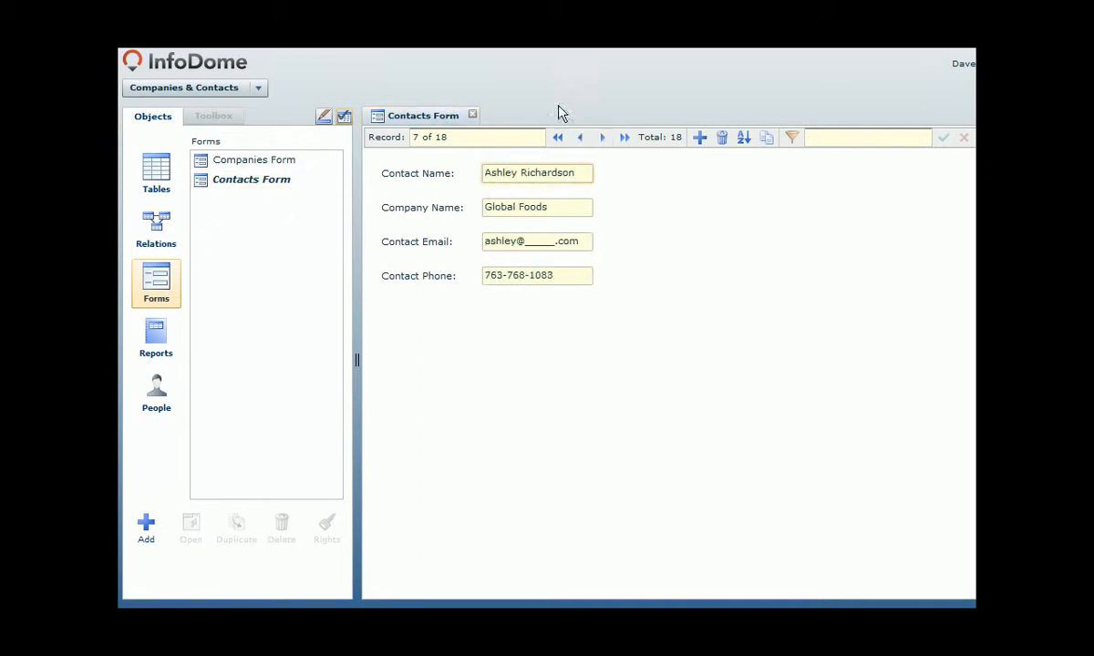
pyautogui.click(472, 116)
# Step: Create a Columnar report named Companies Report with the Companies table as its data source
pyautogui.click(165, 338)
pyautogui.click(148, 525)
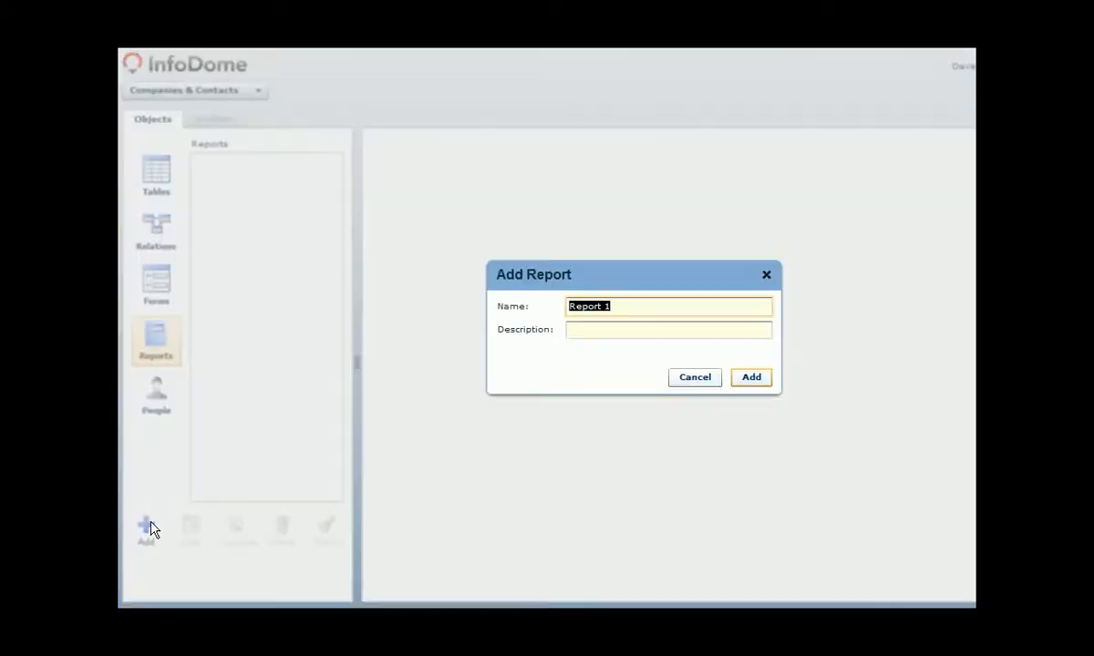
pyautogui.write('Companies Repor')
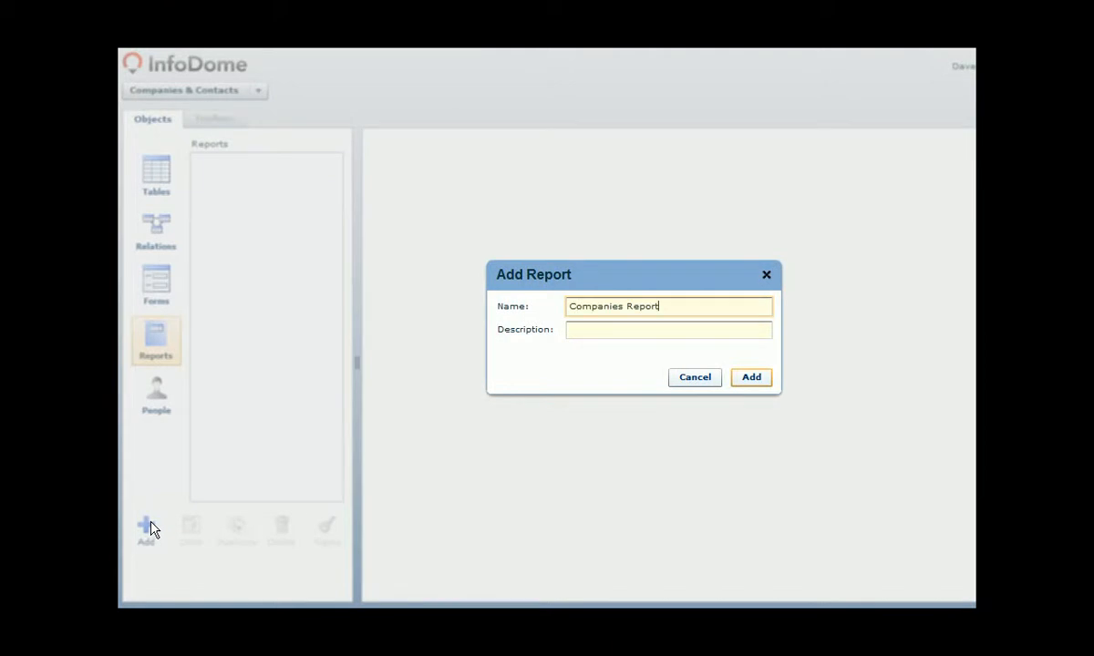
pyautogui.press('Return')
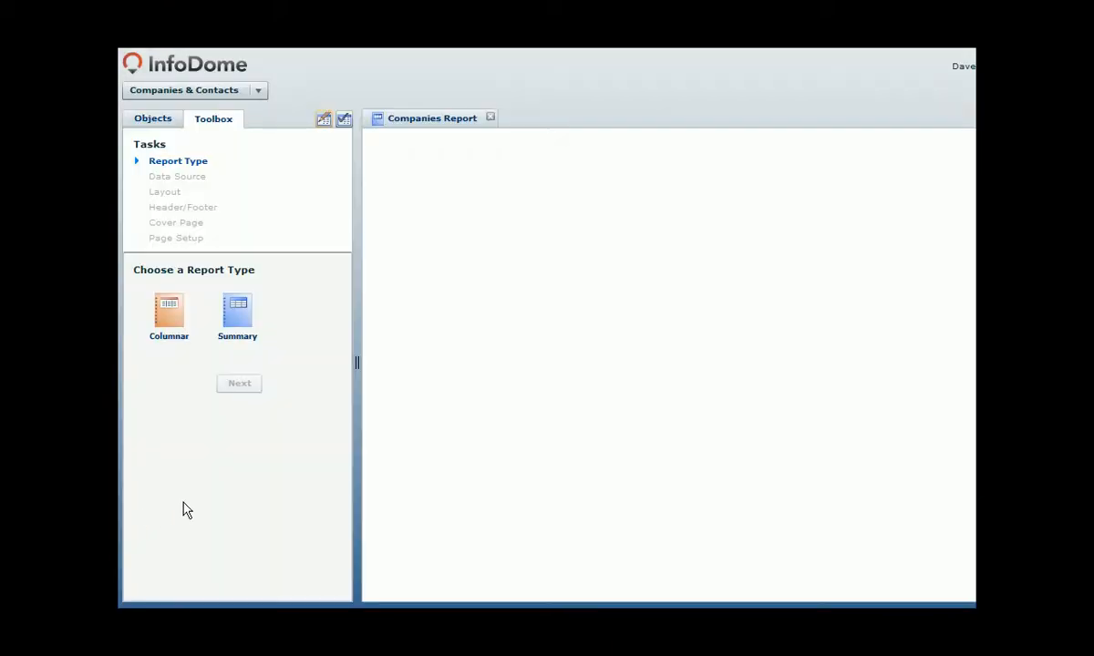
pyautogui.click(171, 309)
pyautogui.click(235, 384)
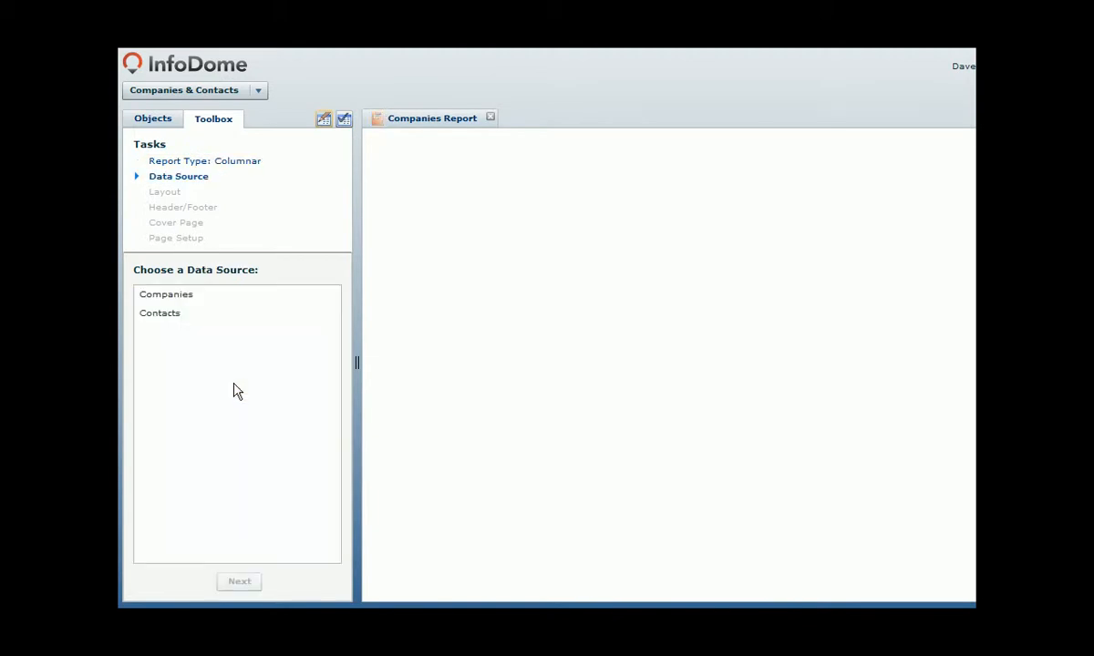
pyautogui.click(195, 299)
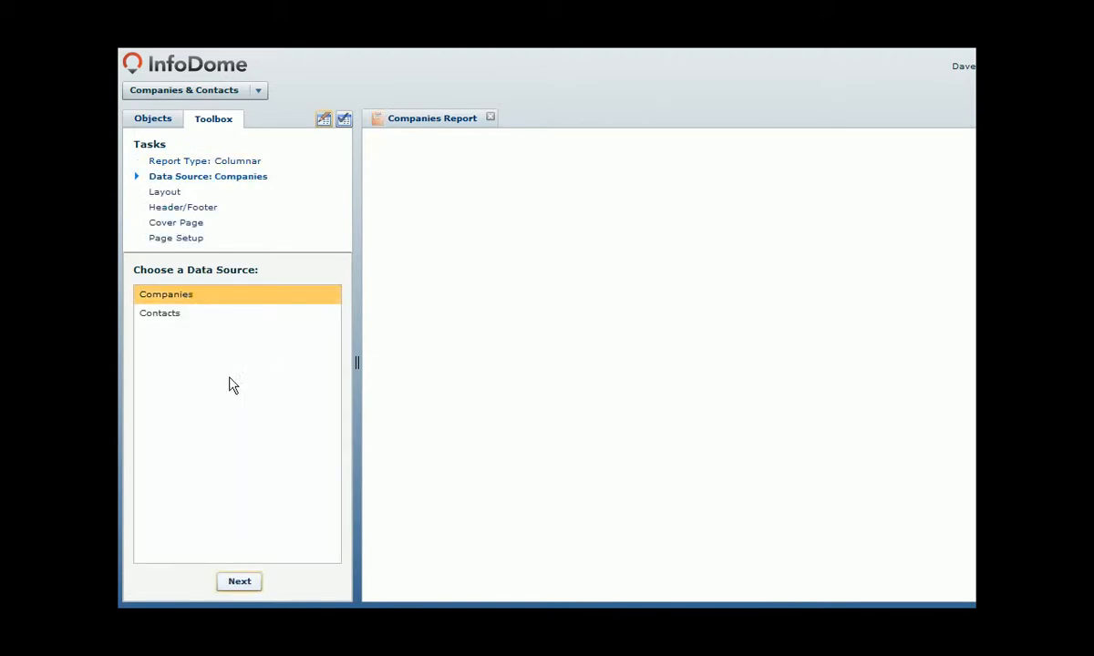
pyautogui.click(239, 582)
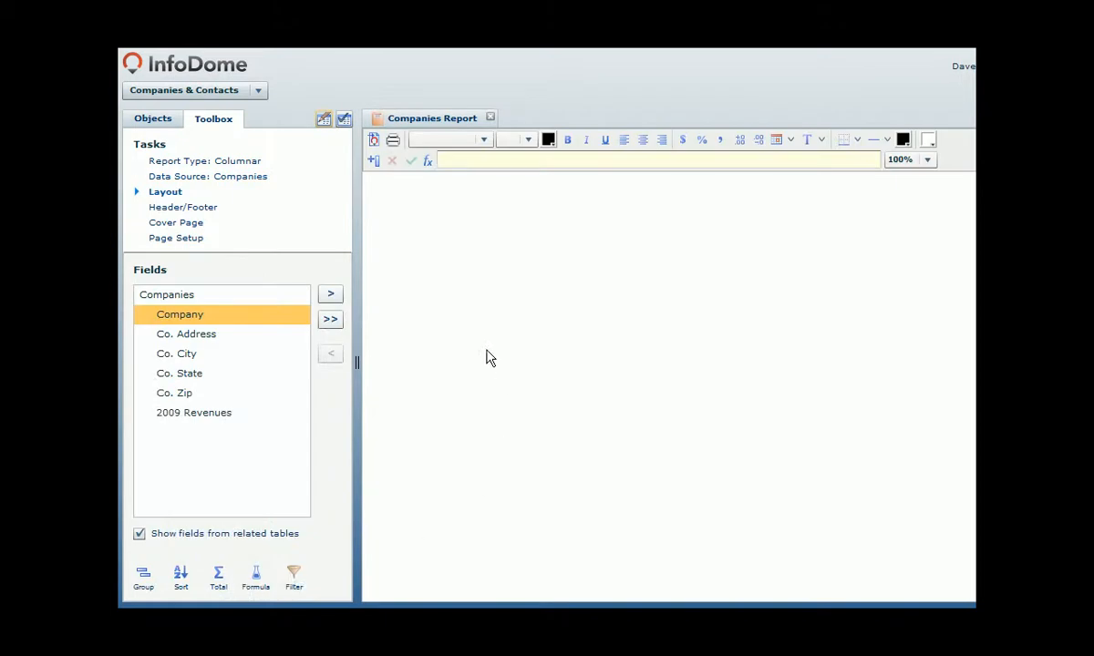
# Step: Add the Company, Co. State and 2009 Revenues fields as columns in the report layout
pyautogui.moveTo(242, 314); pyautogui.dragTo(467, 227)
pyautogui.moveTo(178, 374); pyautogui.dragTo(495, 284)
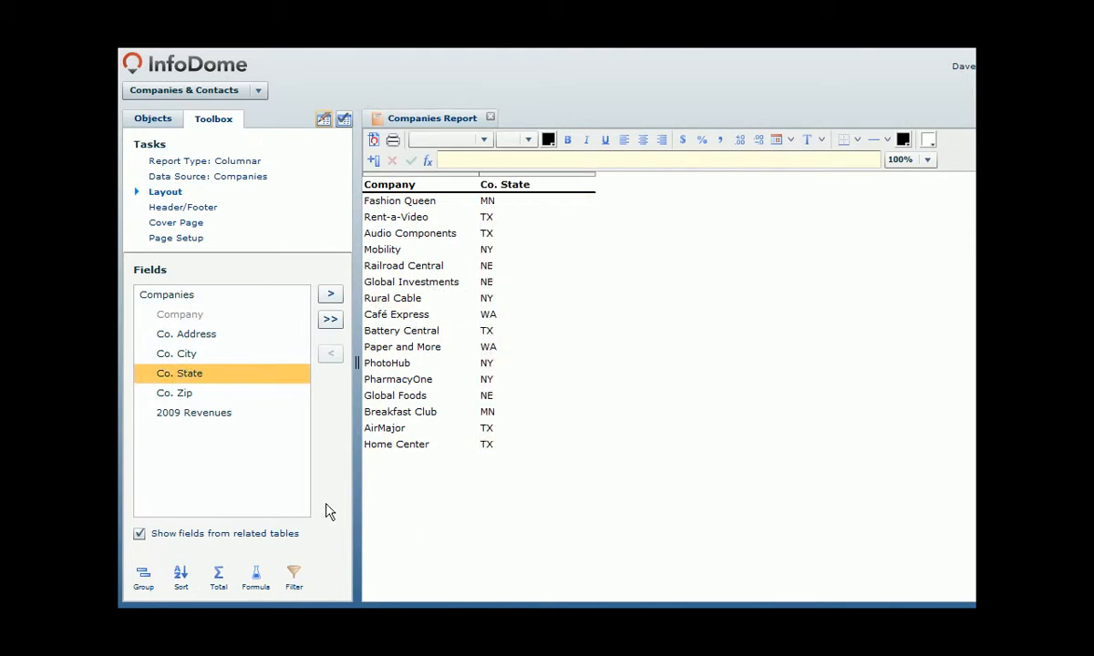
pyautogui.moveTo(209, 417); pyautogui.dragTo(602, 319)
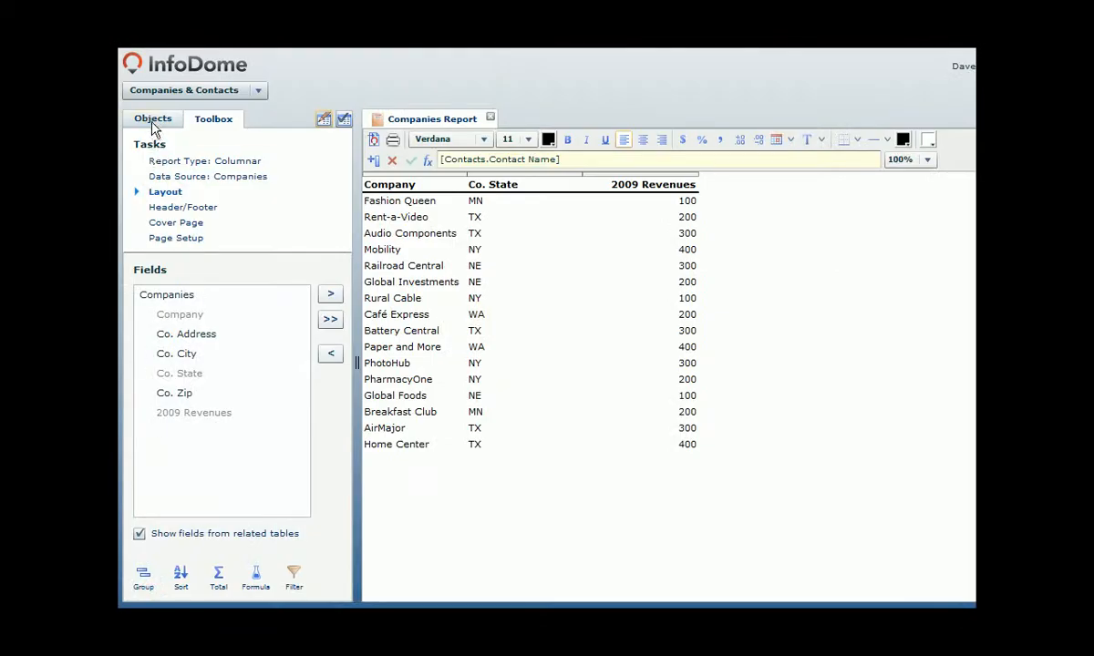
# Step: Add a relation linking the Company field of the Companies table to the Company Name field of the Contacts table
pyautogui.click(153, 126)
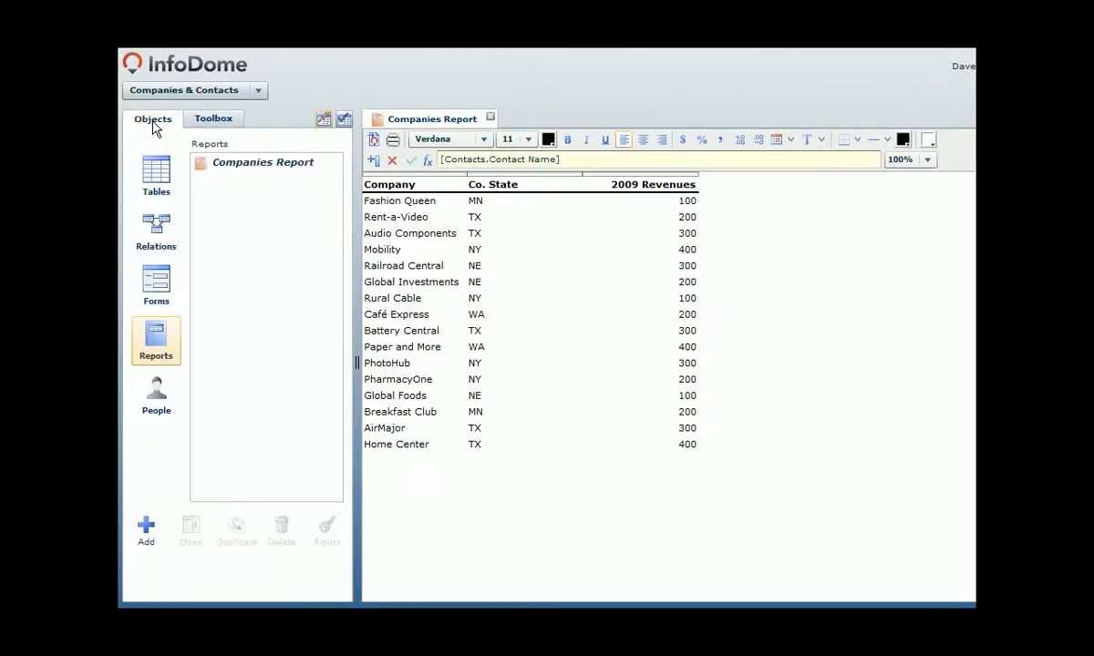
pyautogui.click(155, 227)
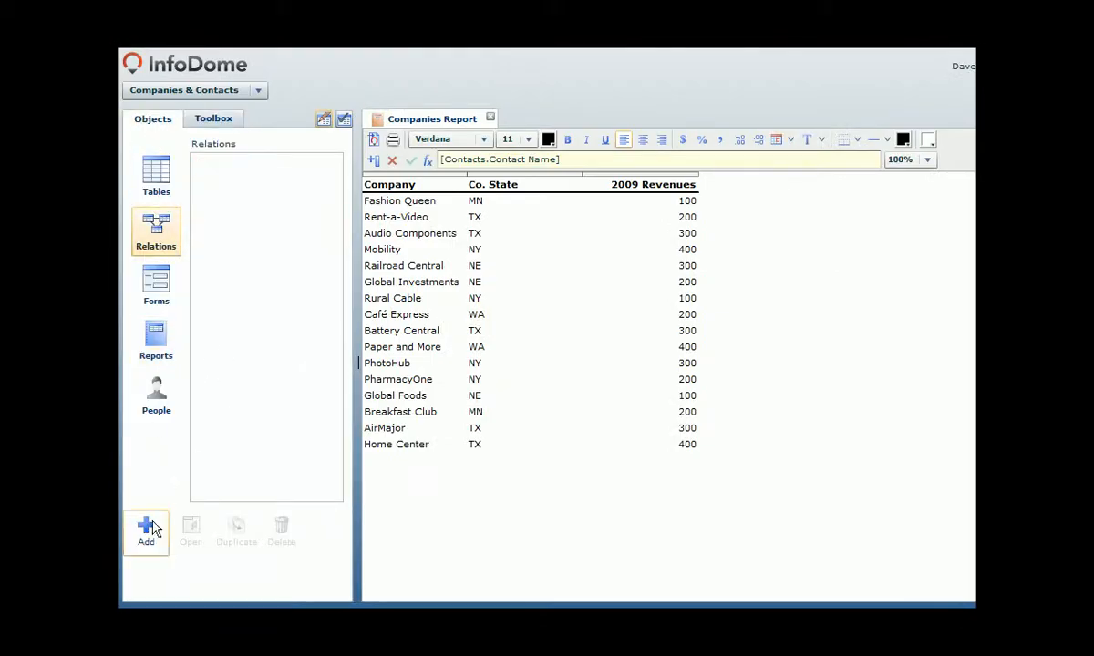
pyautogui.click(148, 529)
pyautogui.click(522, 318)
pyautogui.click(527, 335)
pyautogui.click(532, 349)
pyautogui.click(531, 361)
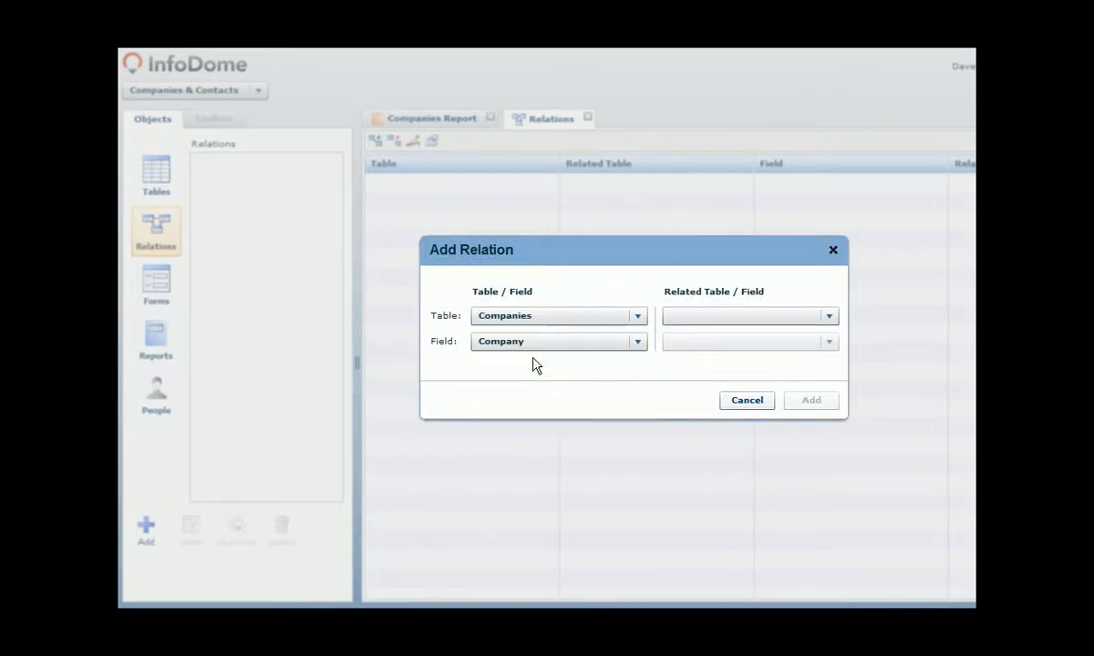
pyautogui.click(676, 318)
pyautogui.click(687, 335)
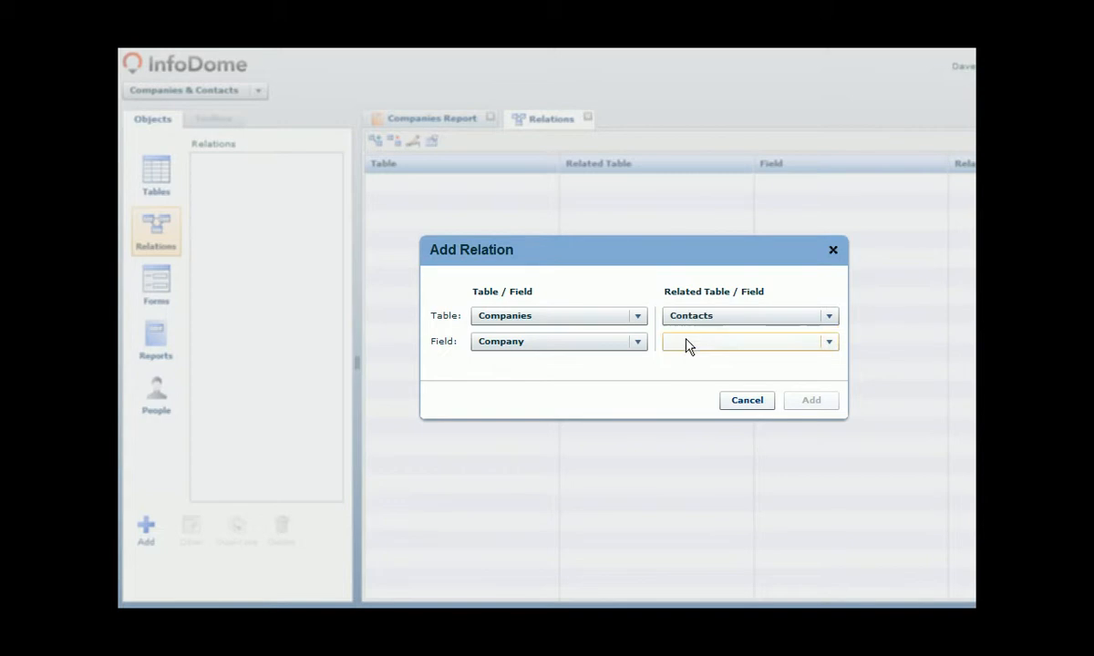
pyautogui.click(688, 345)
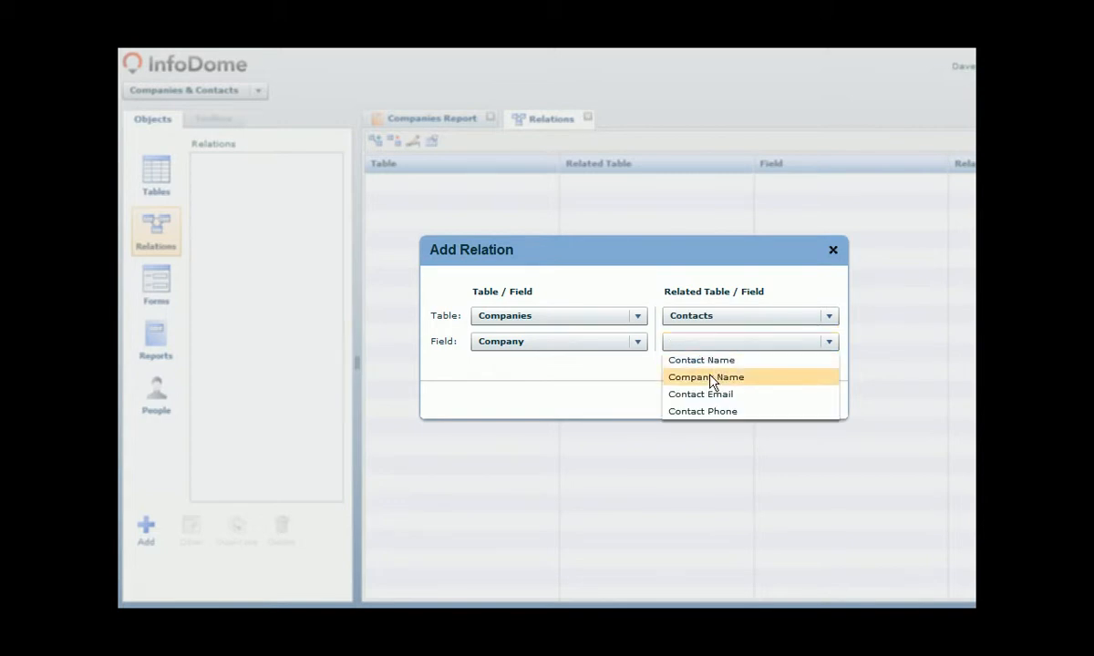
pyautogui.click(710, 378)
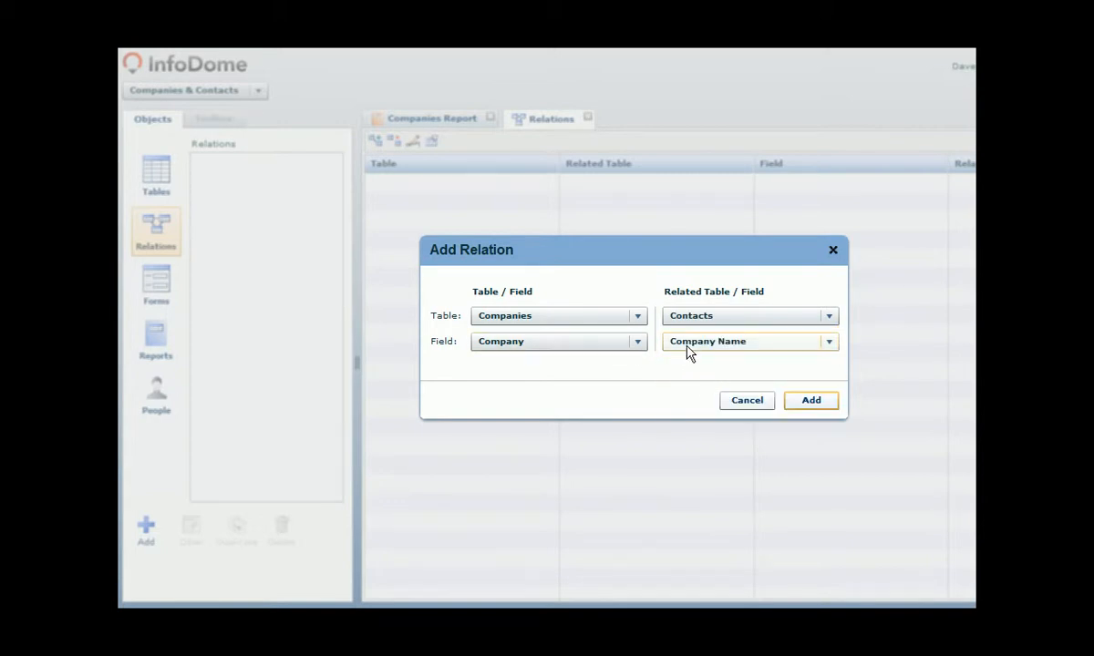
pyautogui.click(807, 400)
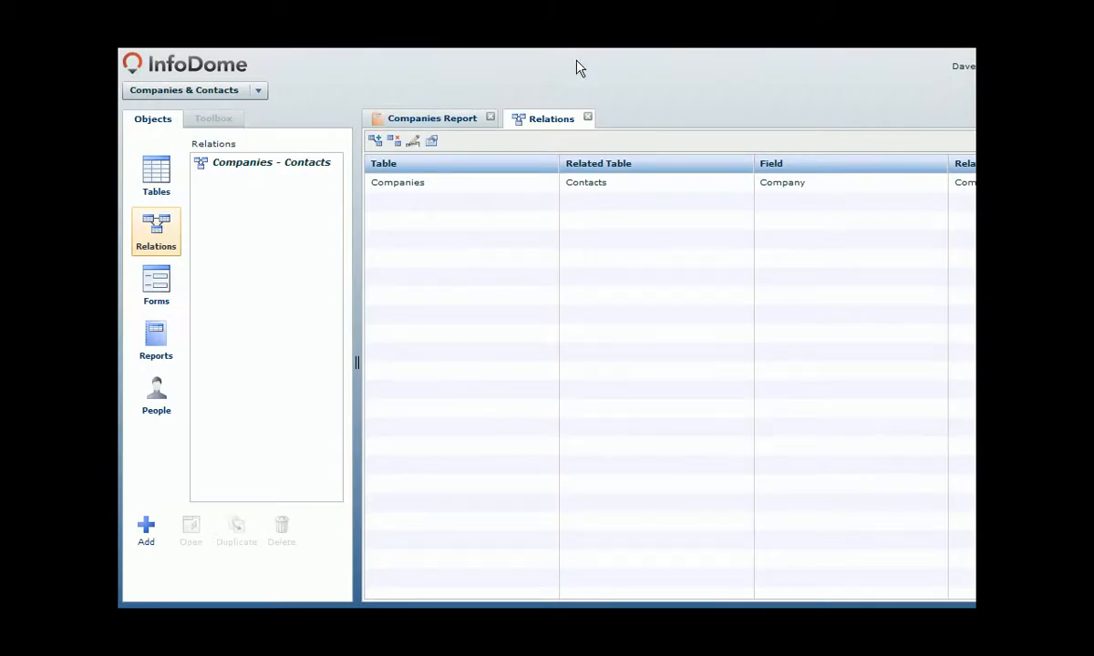
# Step: Add the related Contact Name field to the Companies Report layout between the Co. State and 2009 Revenues columns
pyautogui.click(468, 119)
pyautogui.click(186, 434)
pyautogui.moveTo(199, 456); pyautogui.dragTo(569, 307)
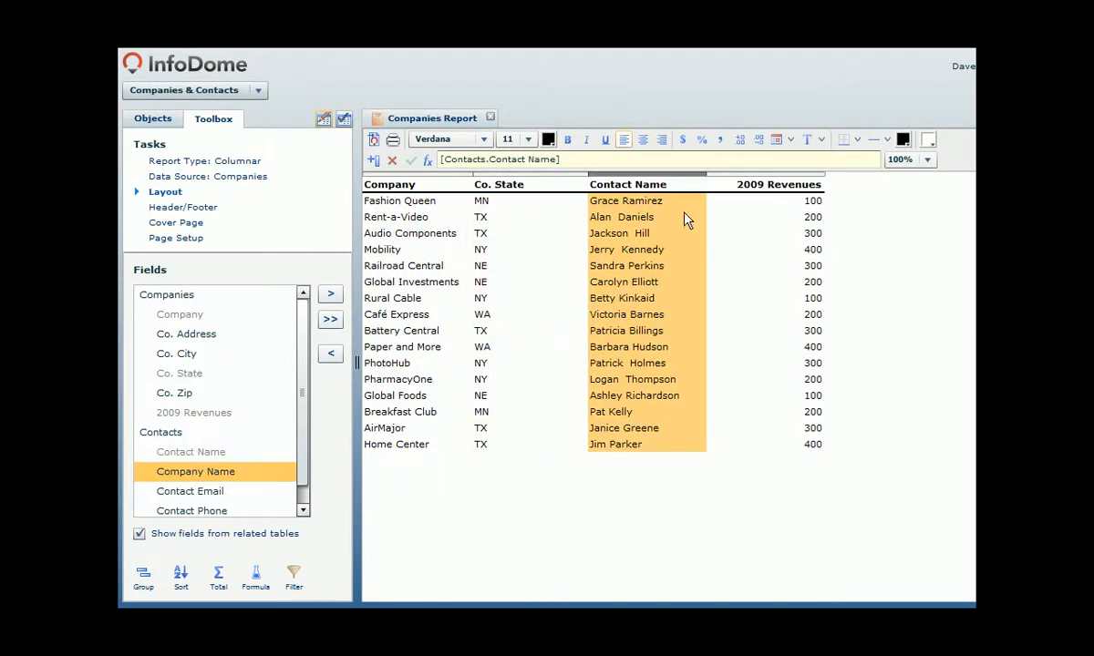
# Step: Group the report by Co. State and sort the rows in each group by Company in ascending order
pyautogui.moveTo(695, 184)
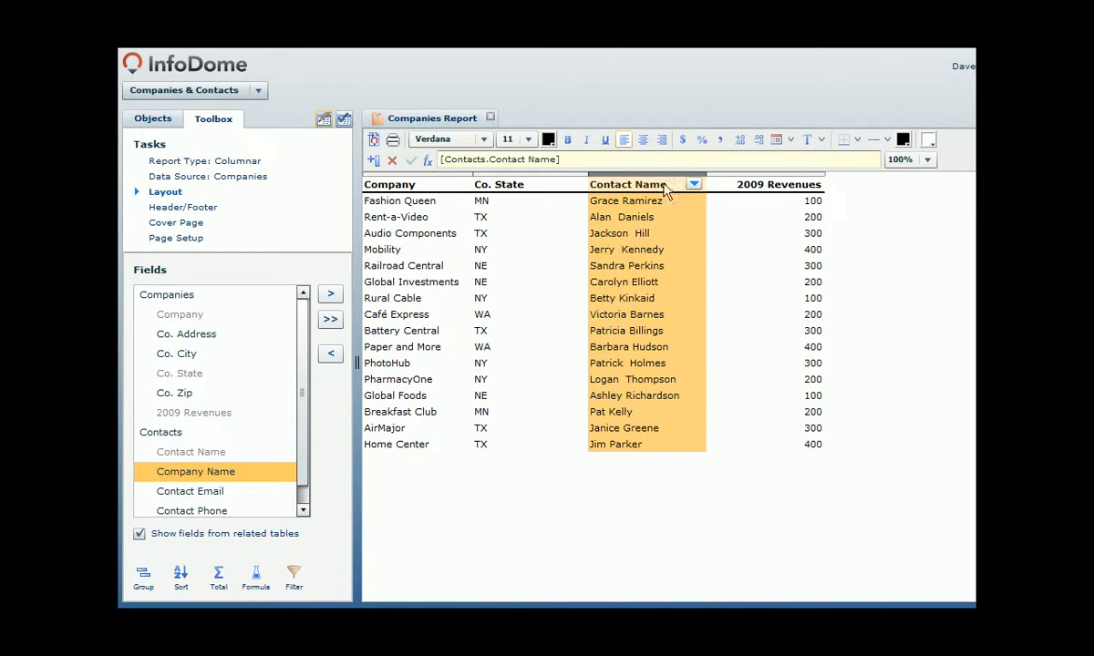
pyautogui.click(576, 184)
pyautogui.click(555, 204)
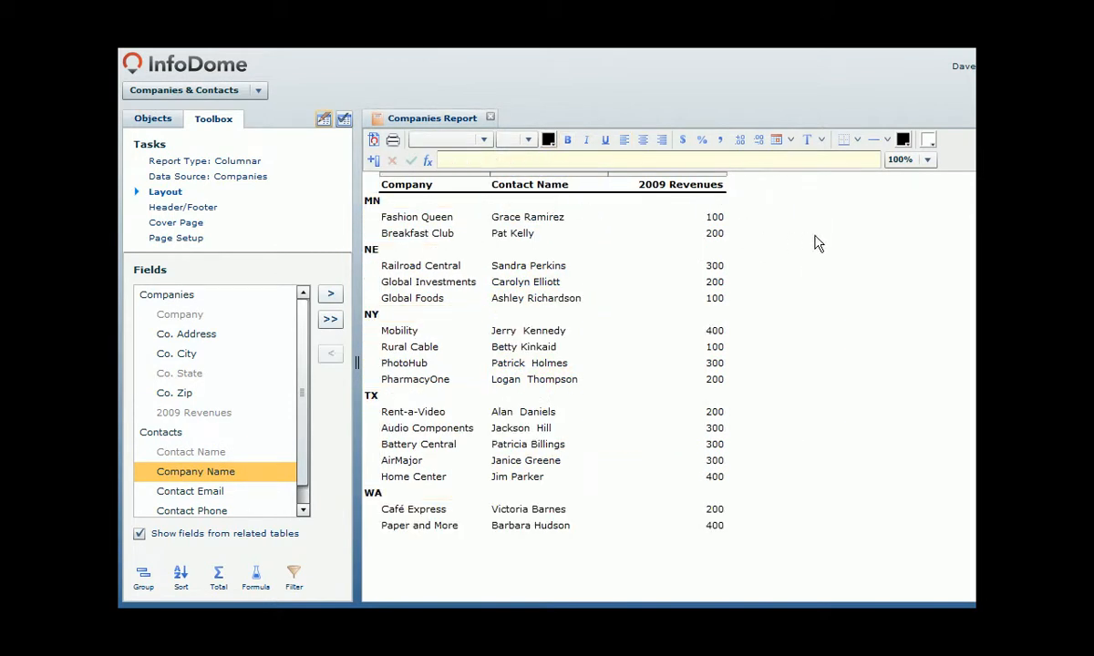
pyautogui.click(477, 185)
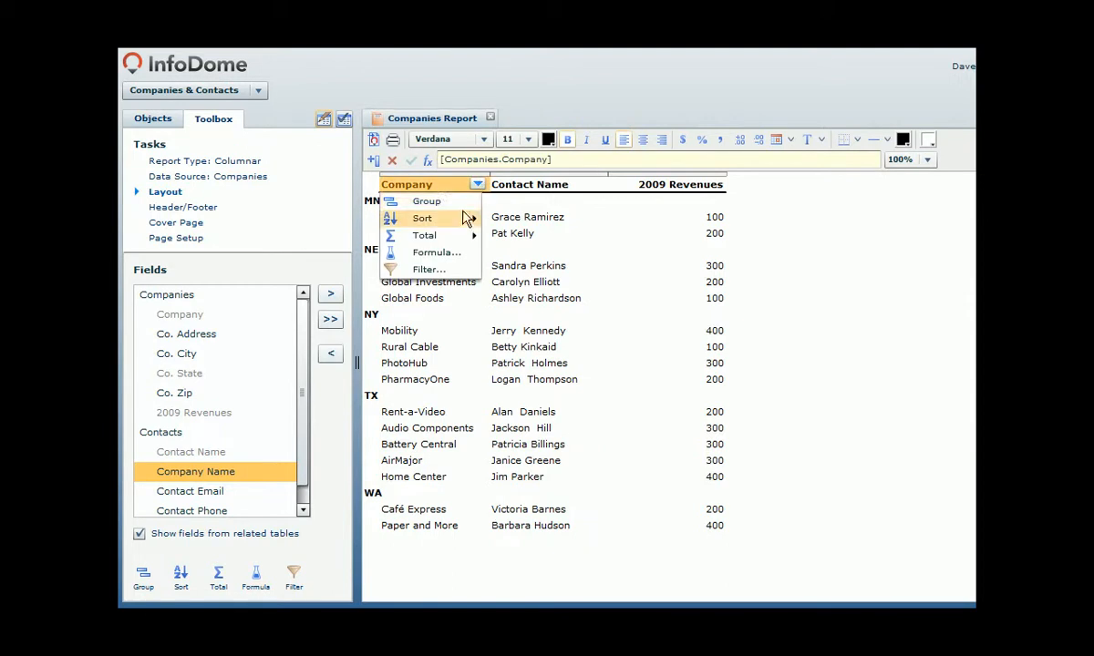
pyautogui.moveTo(464, 219)
pyautogui.click(511, 224)
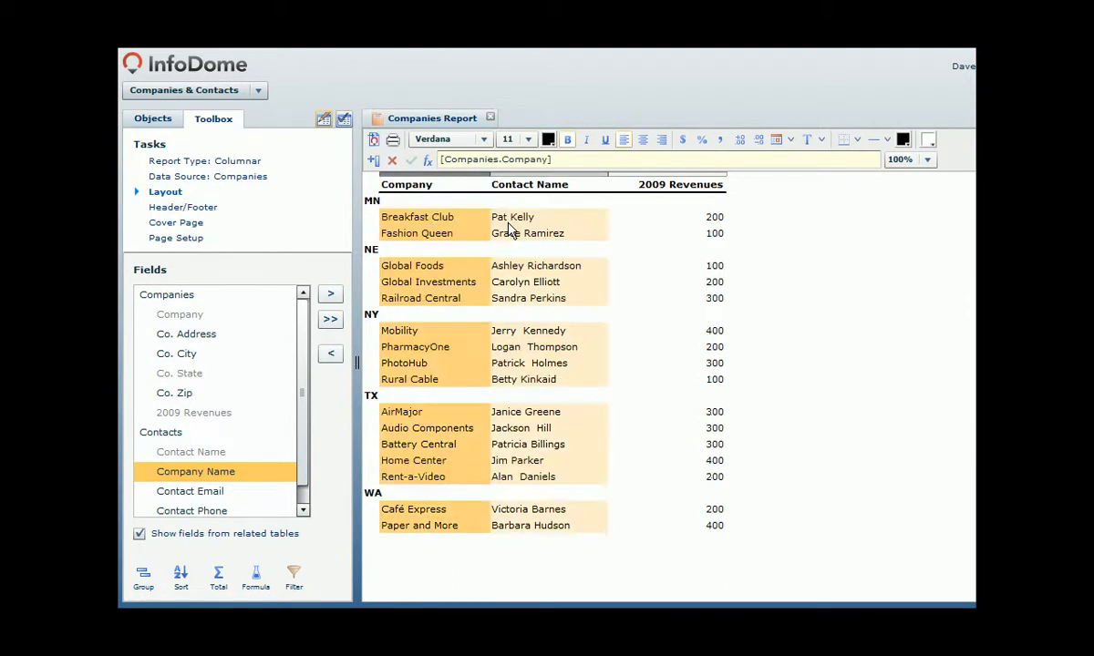
# Step: Add a Count total for the Company column and a Sum total for the 2009 Revenues column
pyautogui.click(477, 186)
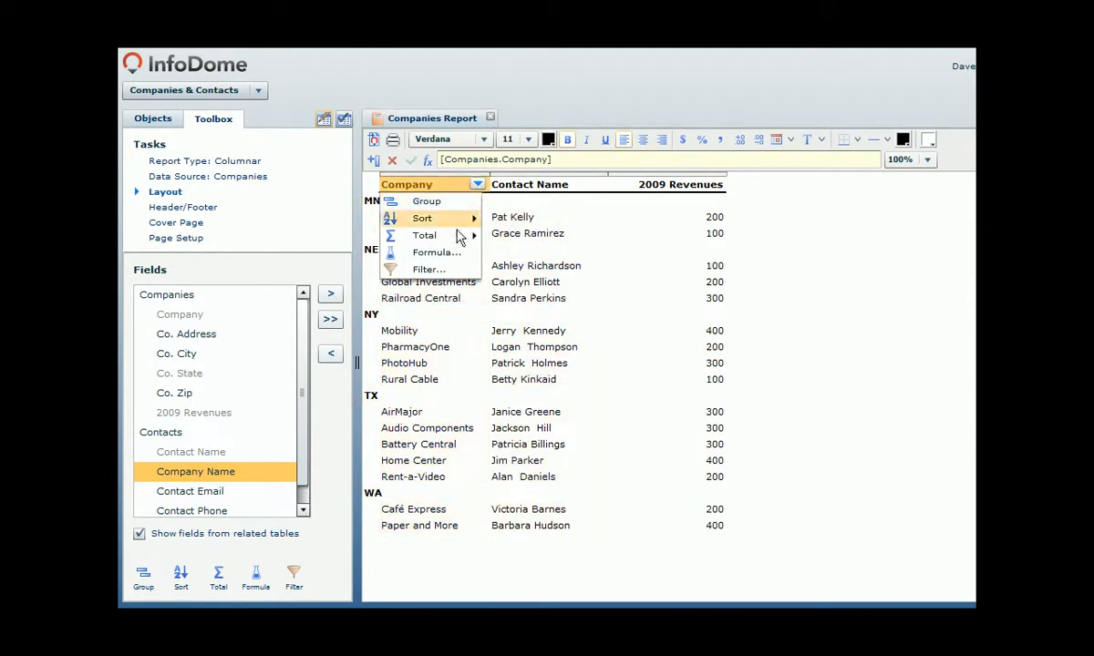
pyautogui.moveTo(463, 235)
pyautogui.click(515, 255)
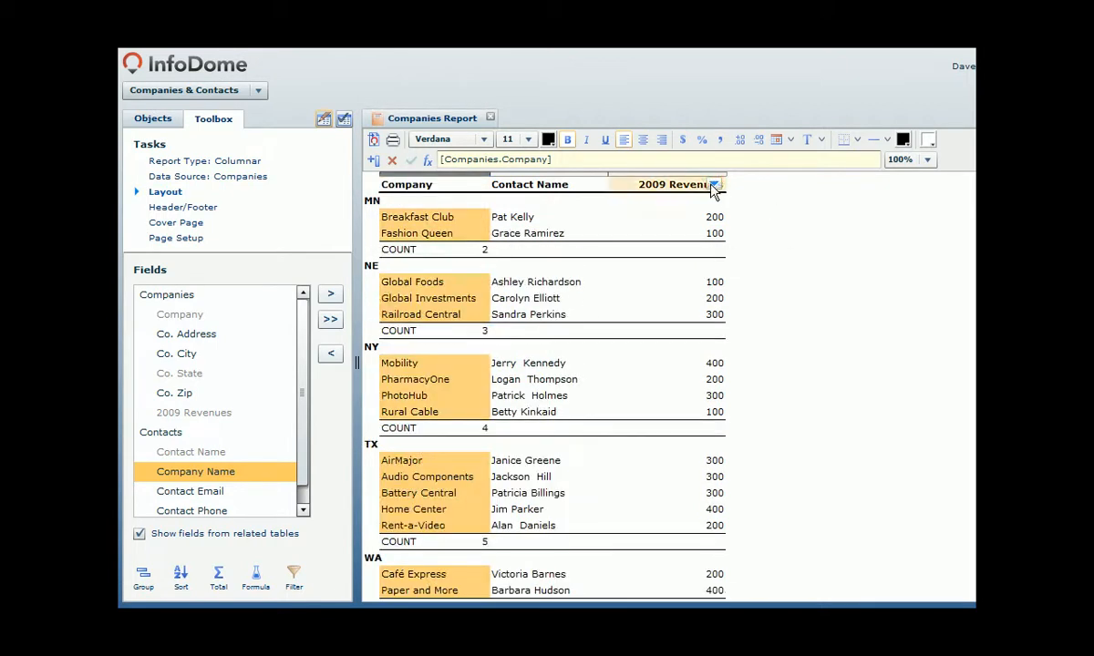
pyautogui.click(713, 184)
pyautogui.moveTo(692, 242)
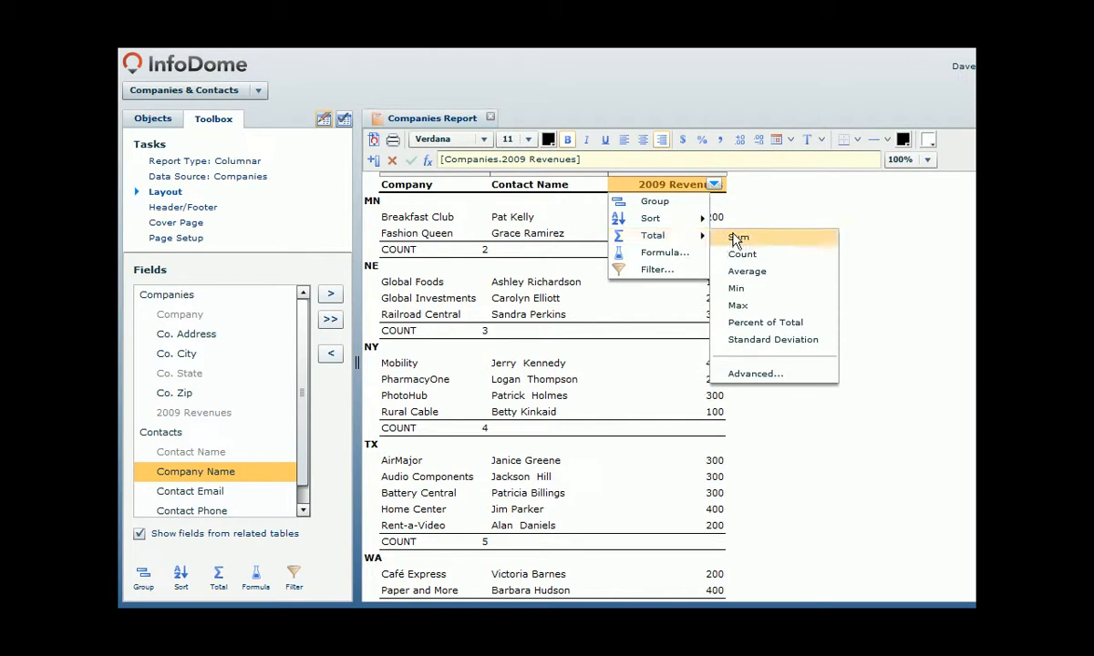
pyautogui.click(735, 239)
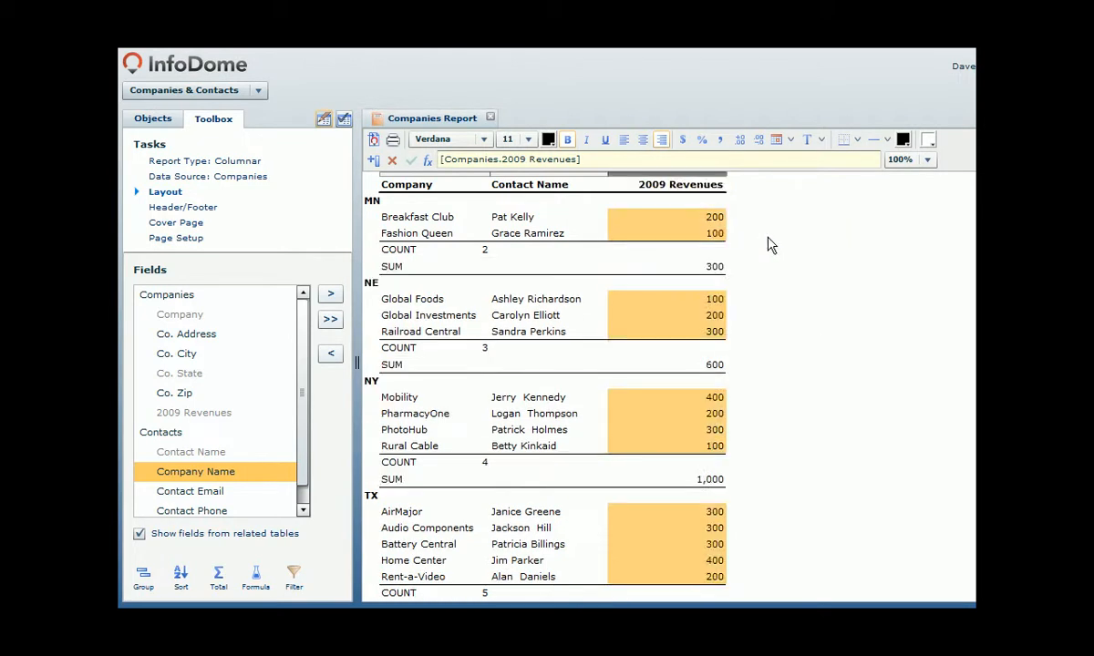
# Step: Place the Companies Report title in the center header and the medium-format report date in the center footer
pyautogui.click(182, 207)
pyautogui.moveTo(206, 292); pyautogui.dragTo(593, 214)
pyautogui.moveTo(199, 337); pyautogui.dragTo(589, 577)
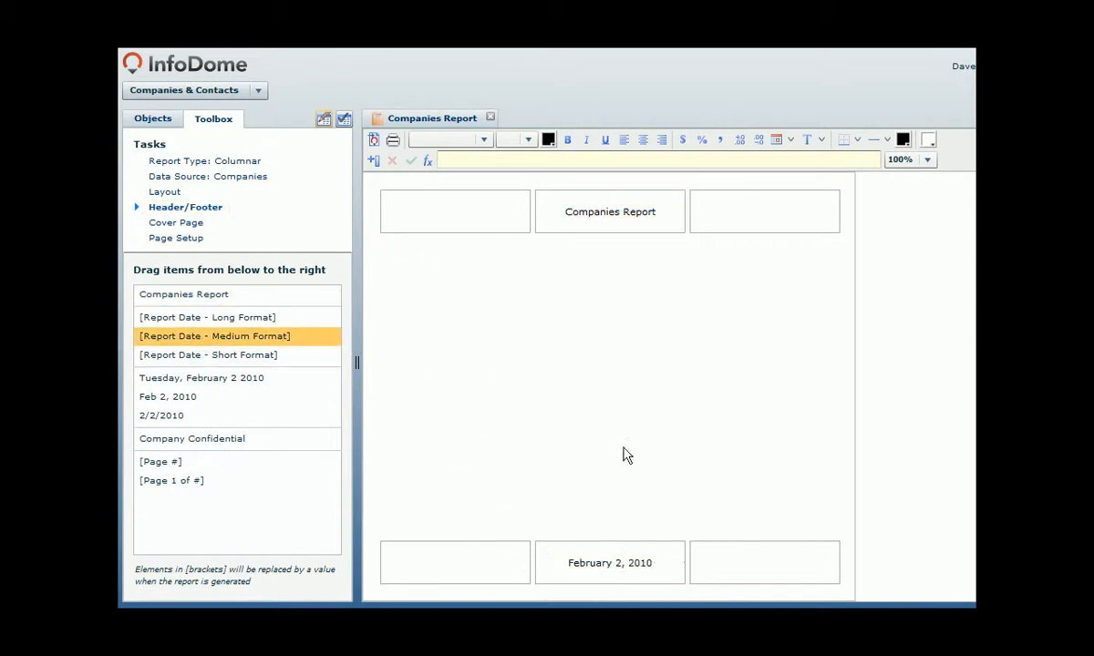
# Step: Make the header title and footer date bold with font size 15
pyautogui.click(613, 224)
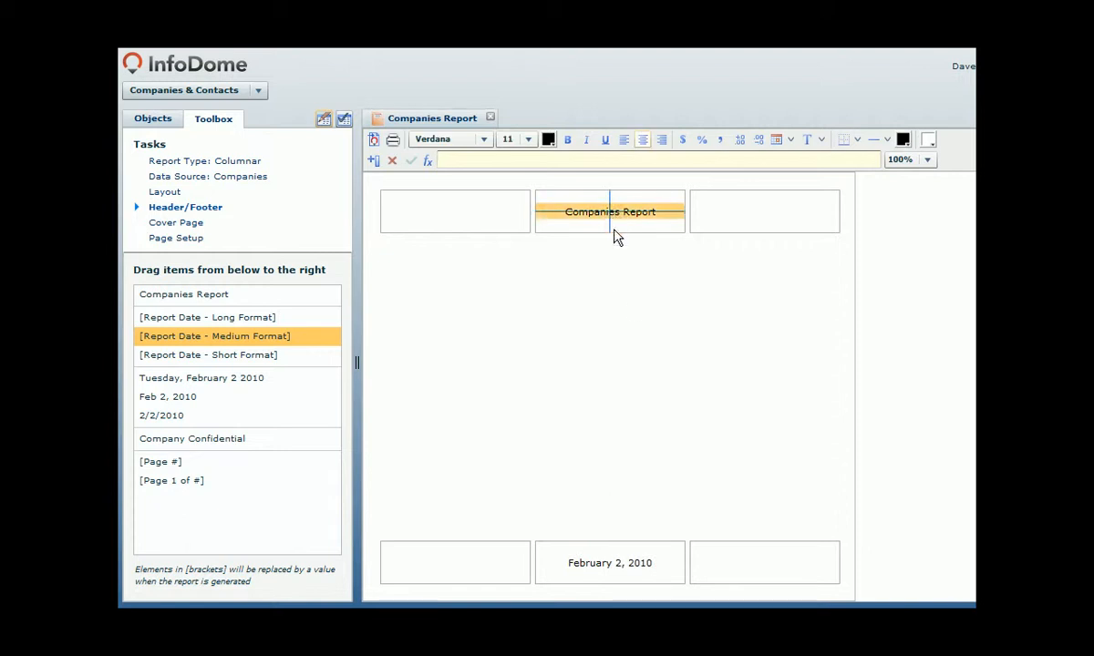
pyautogui.keyDown('ctrl'); pyautogui.click(623, 565); pyautogui.keyUp('ctrl')
pyautogui.click(567, 141)
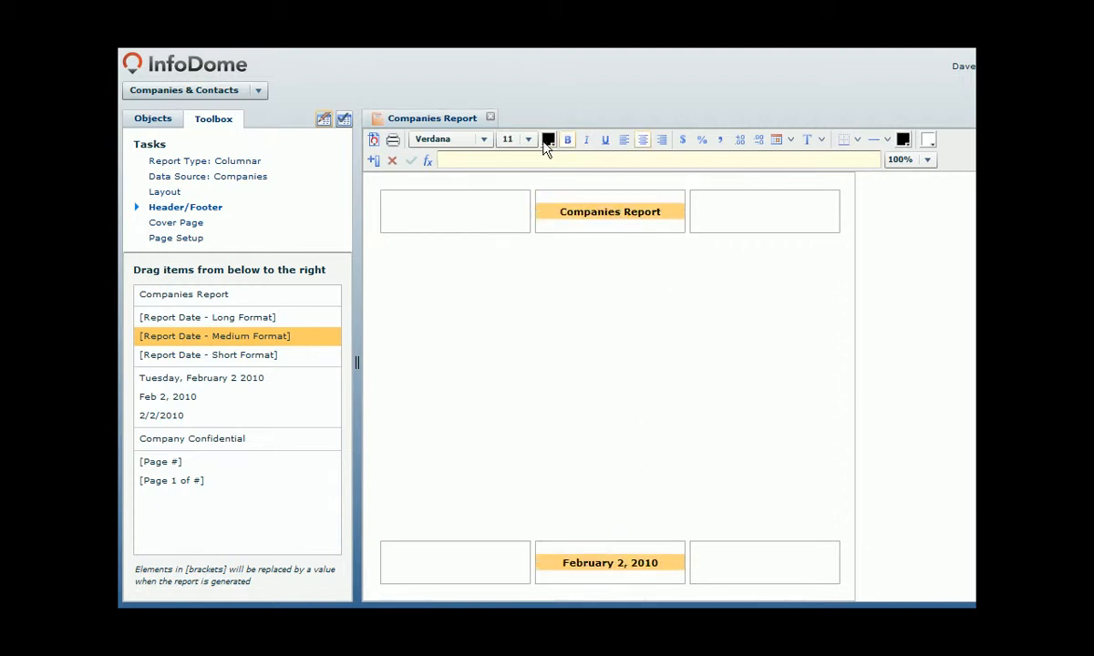
pyautogui.click(527, 142)
pyautogui.click(506, 244)
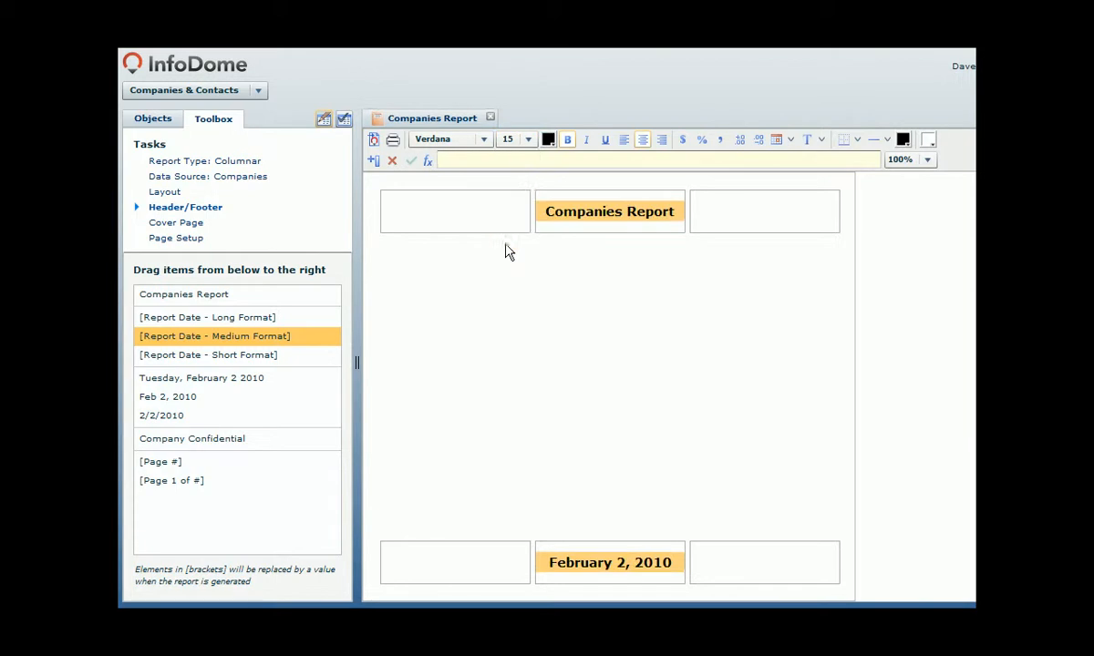
# Step: Preview the Companies Report from the header title down to the footer date, and close it
pyautogui.click(344, 121)
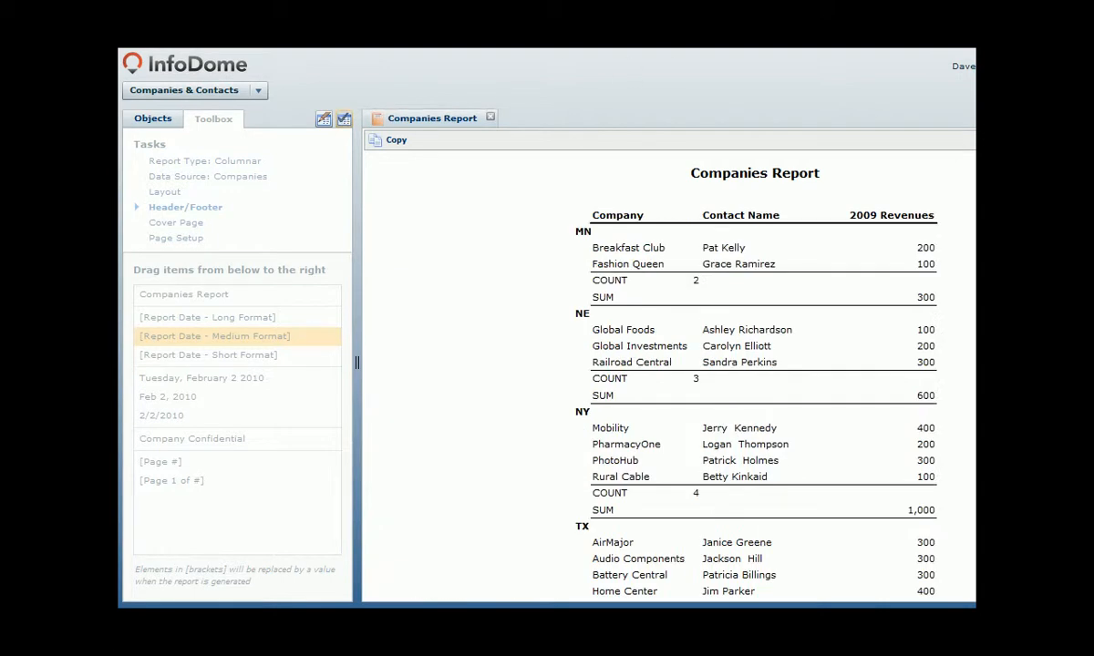
pyautogui.scroll(-1, 669, 365)
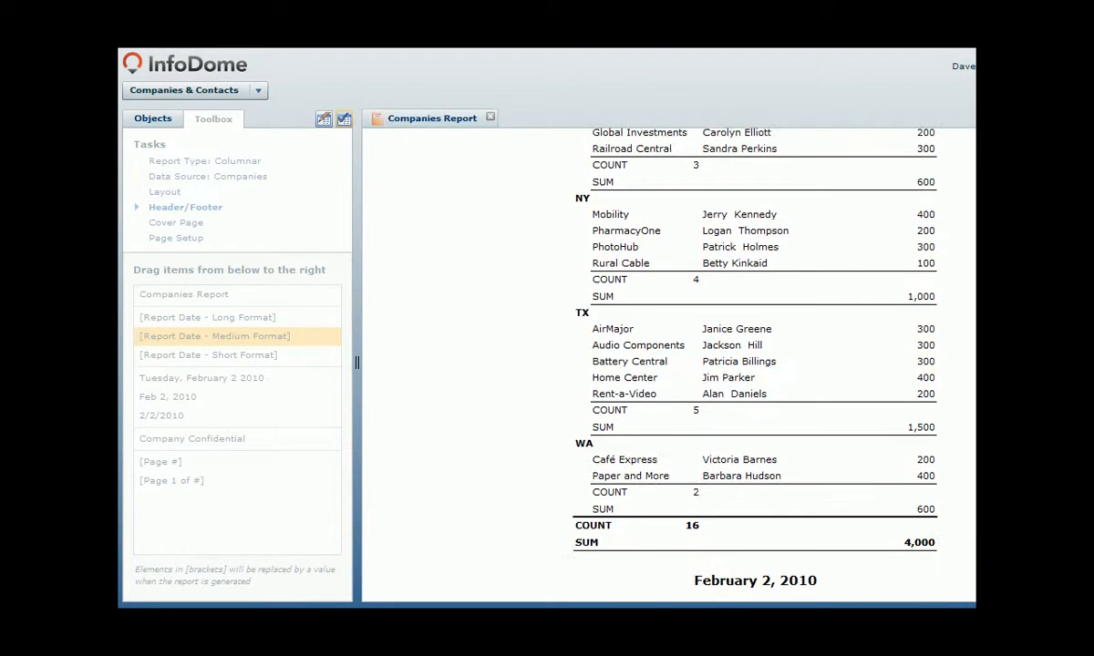
pyautogui.scroll(3, 668, 364)
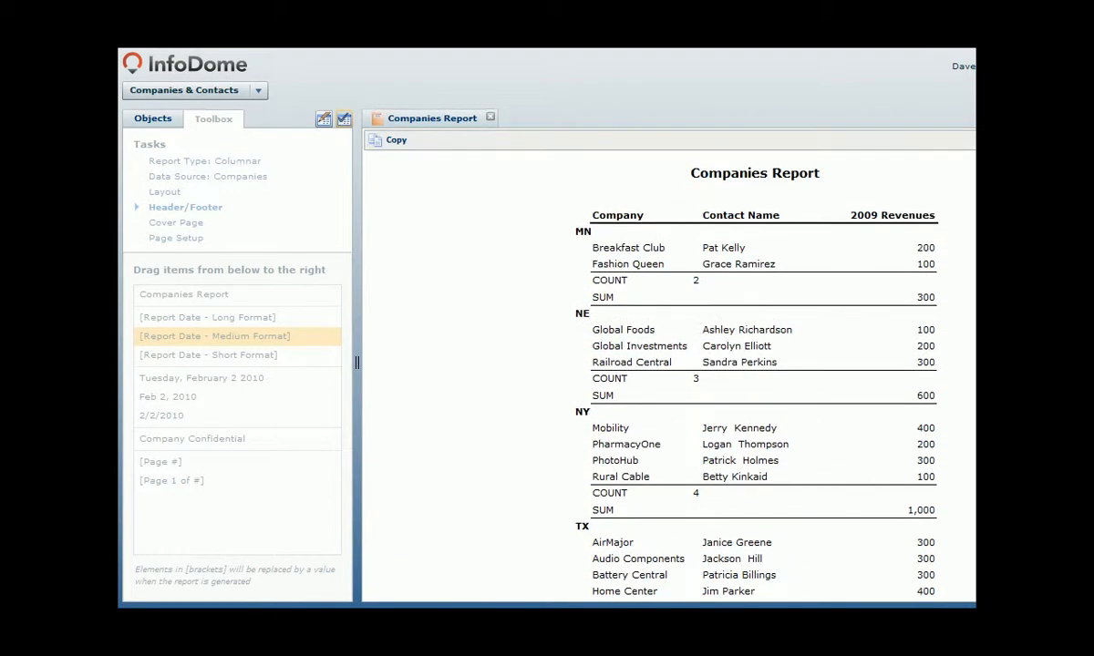
pyautogui.click(491, 118)
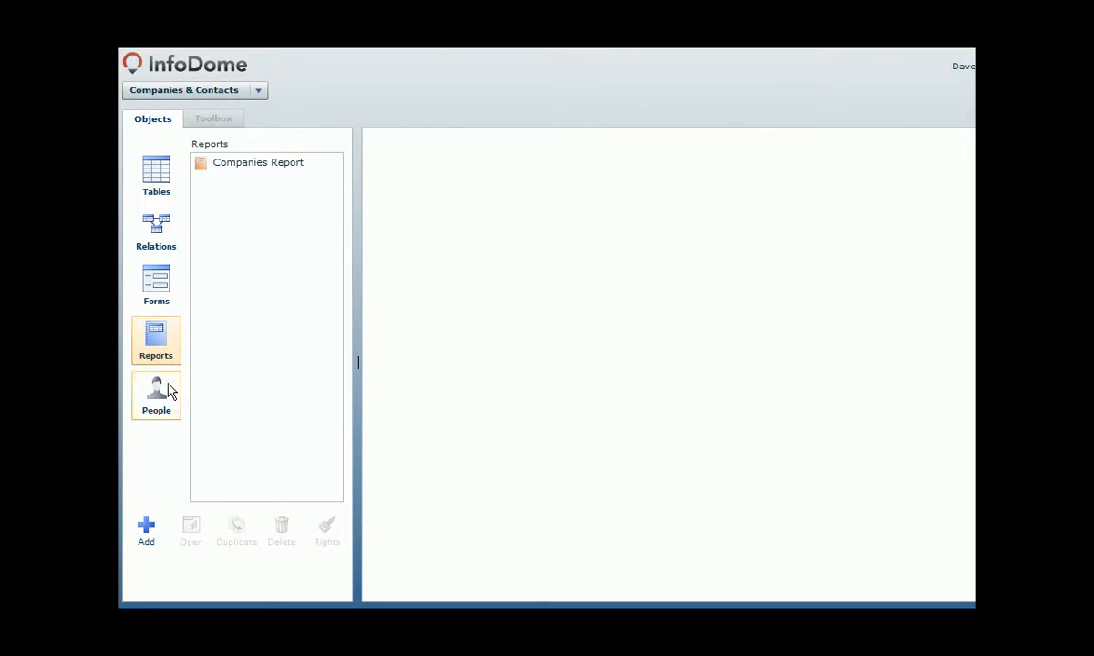
# Step: Start adding a person as a User with first name, last name and e-mail filled in, and expand the rights settings
pyautogui.click(168, 394)
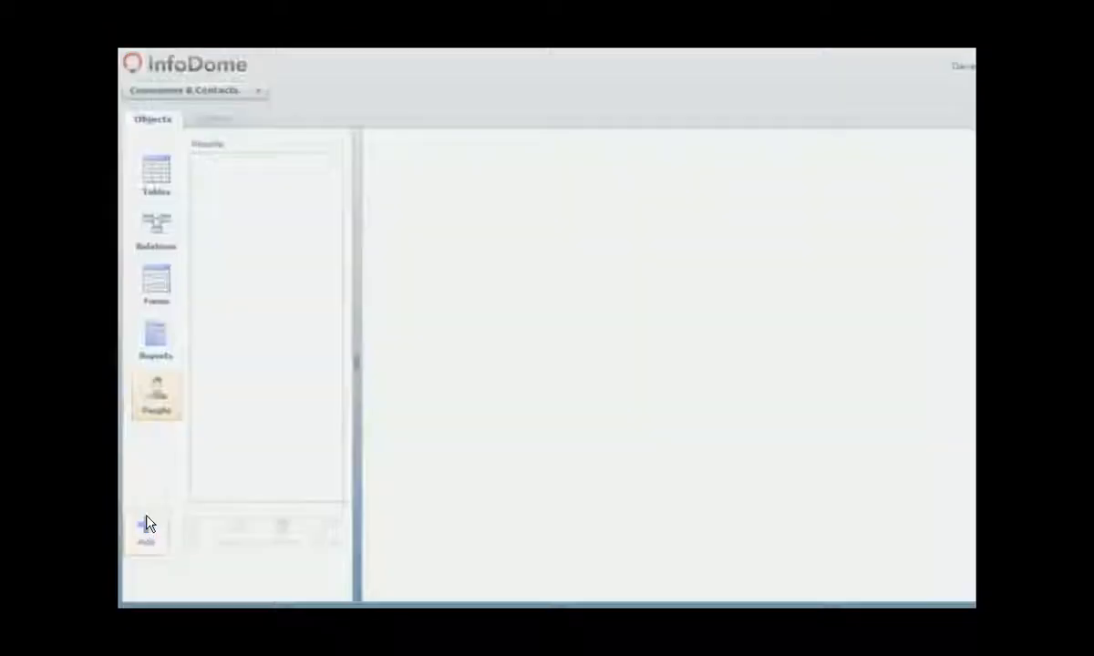
pyautogui.click(146, 524)
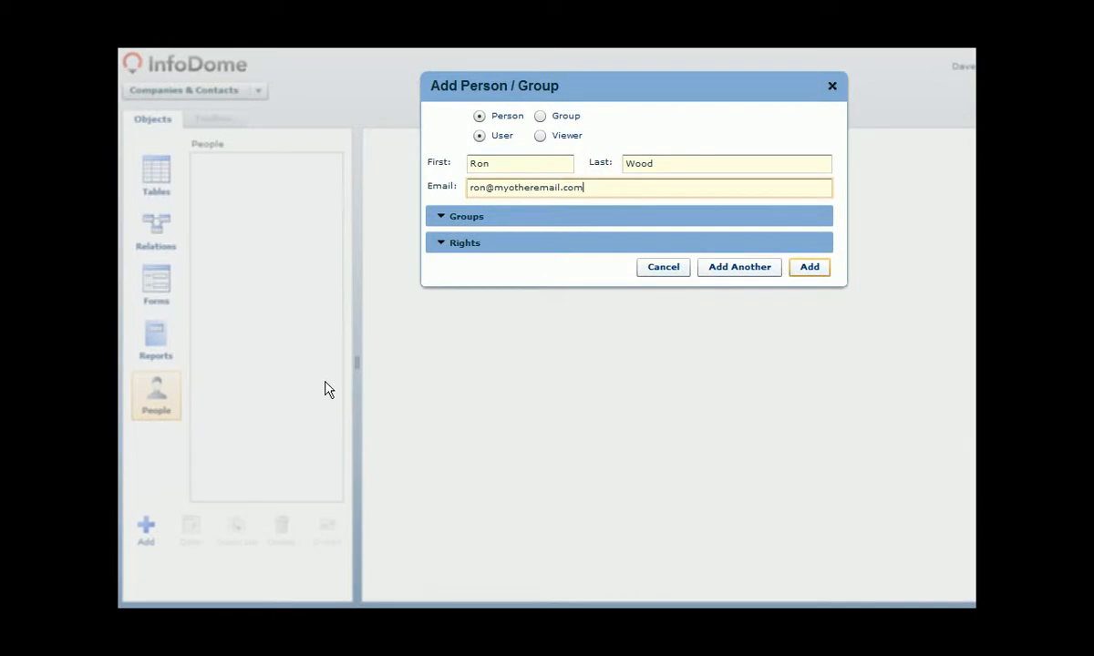
pyautogui.click(441, 242)
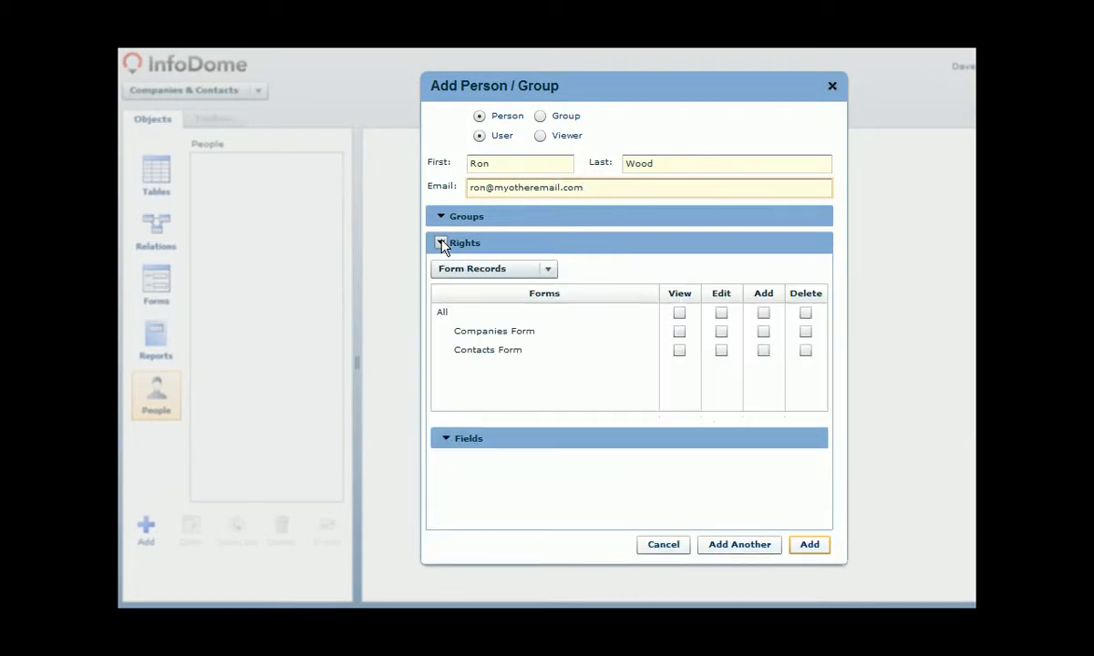
# Step: Grant the person View, Edit, Add and Delete rights to the records of the Companies Form and Contacts Form
pyautogui.click(721, 331)
pyautogui.click(763, 332)
pyautogui.click(804, 331)
pyautogui.click(805, 351)
pyautogui.click(763, 351)
pyautogui.click(721, 351)
# Step: Grant View and Edit rights to the Companies Report, and allow Companies and Contacts as data sources for Reports Authoring
pyautogui.click(547, 270)
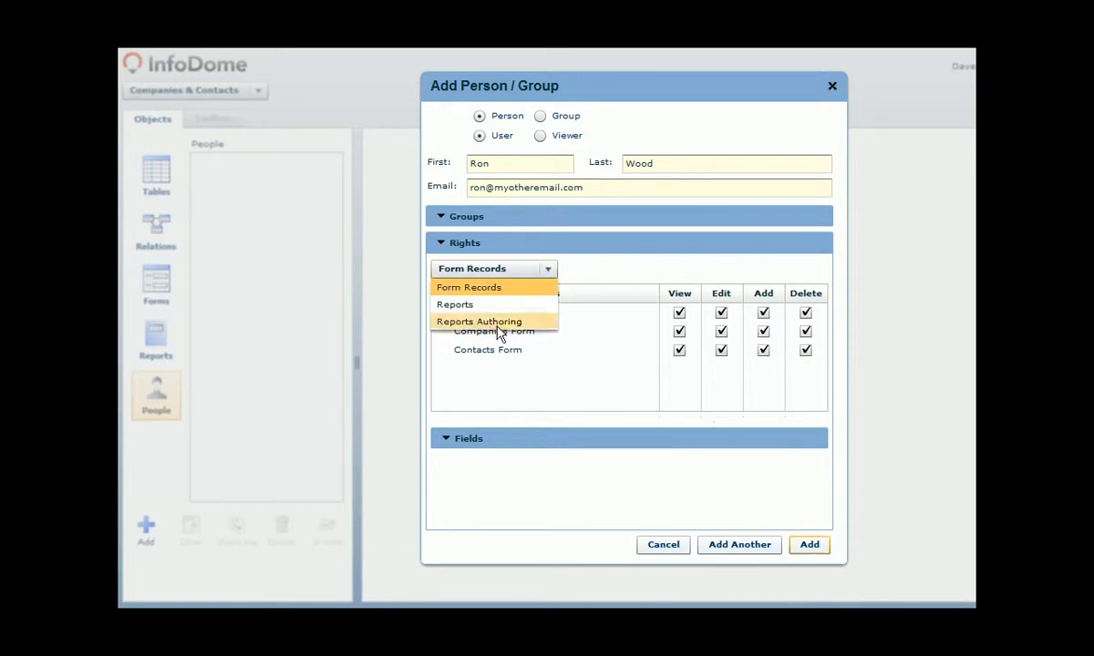
pyautogui.click(499, 305)
pyautogui.click(721, 337)
pyautogui.click(548, 269)
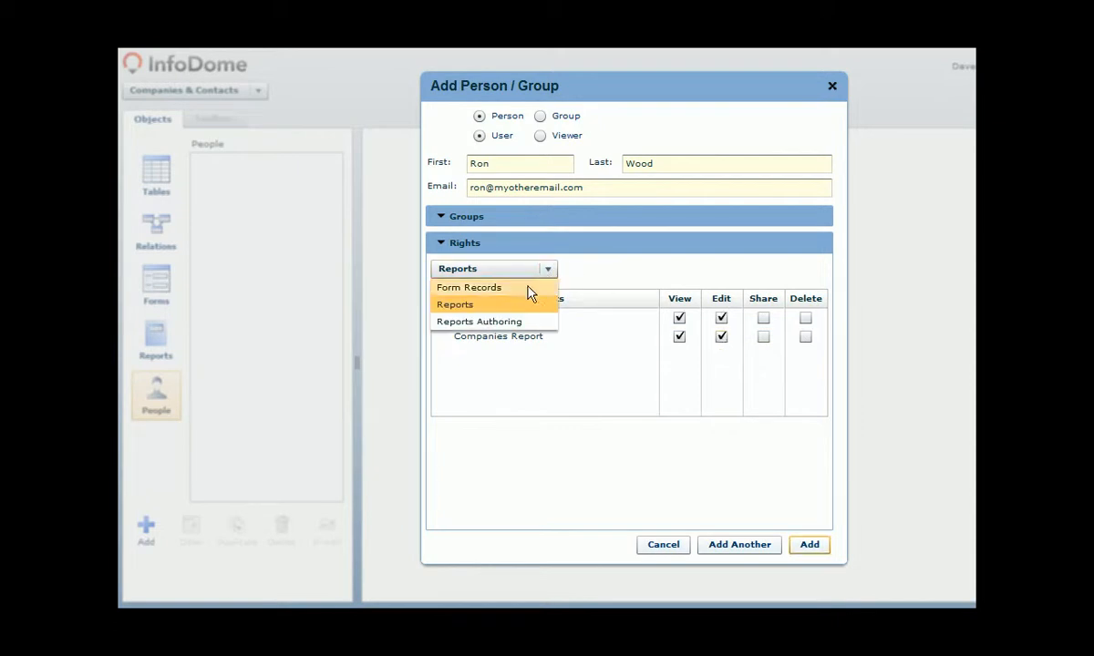
pyautogui.click(527, 320)
pyautogui.click(769, 323)
# Step: Exclude the Contact Email and Contact Phone fields of Contacts from use as data source, and add the person
pyautogui.click(444, 439)
pyautogui.scroll(-2, 824, 419)
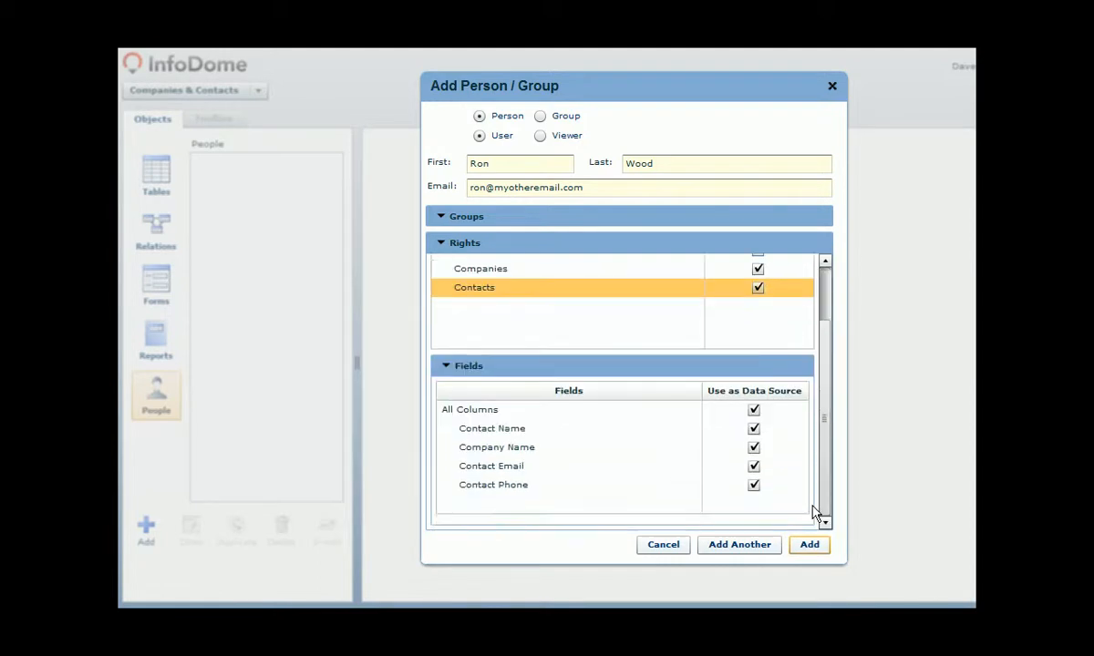
pyautogui.click(753, 466)
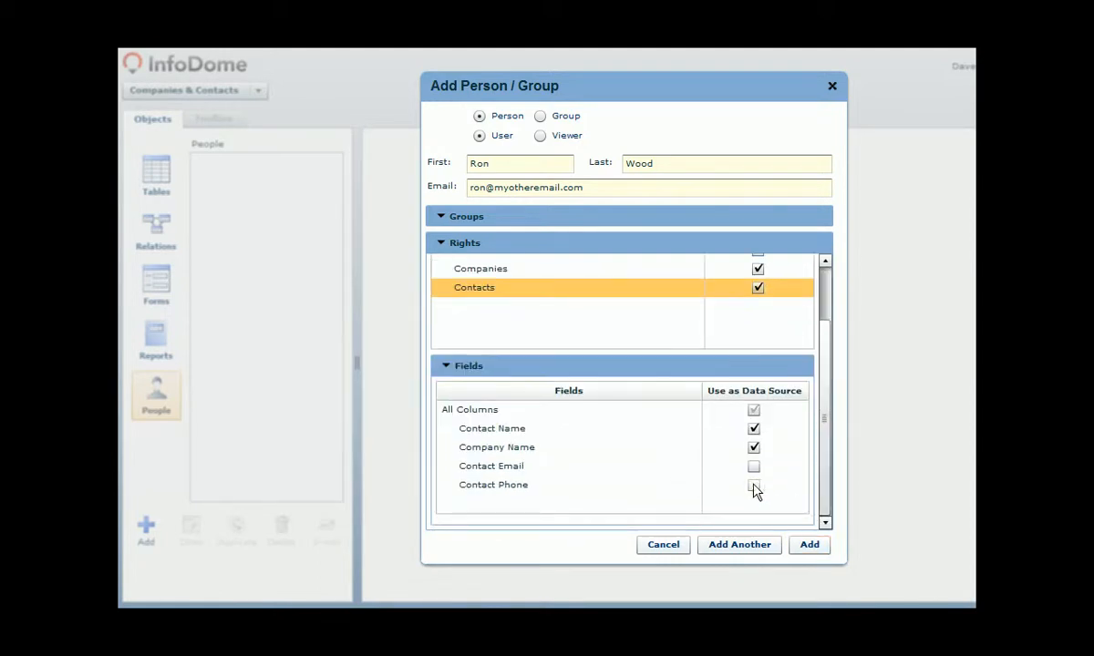
pyautogui.click(802, 545)
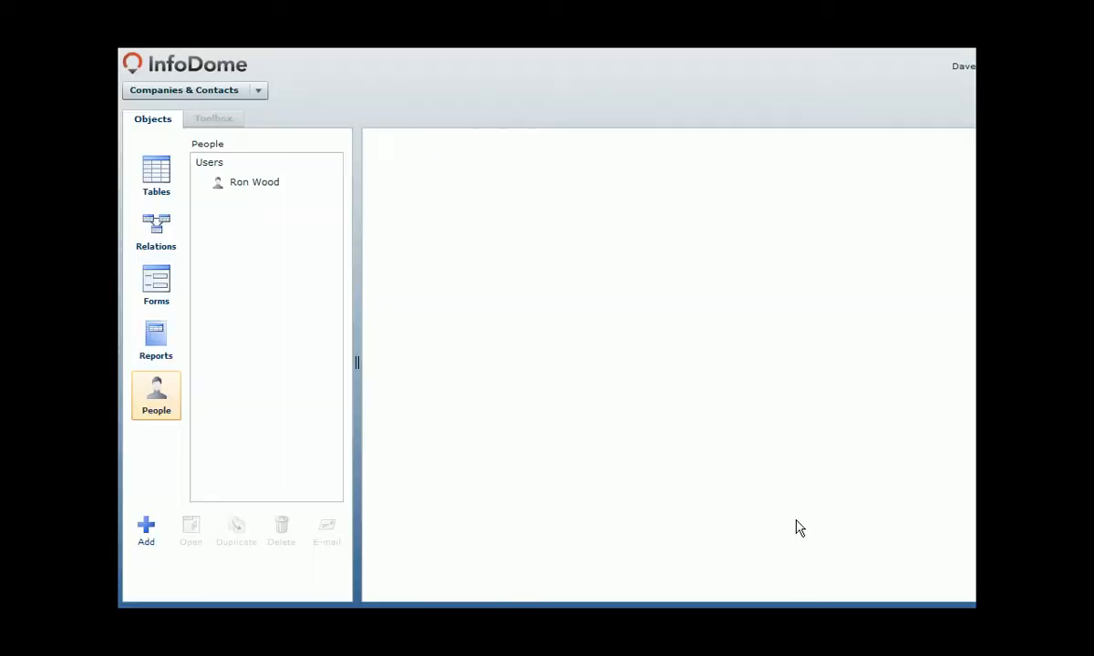
# Step: Check which forms and reports are available from the new user's view of the database
pyautogui.click(259, 190)
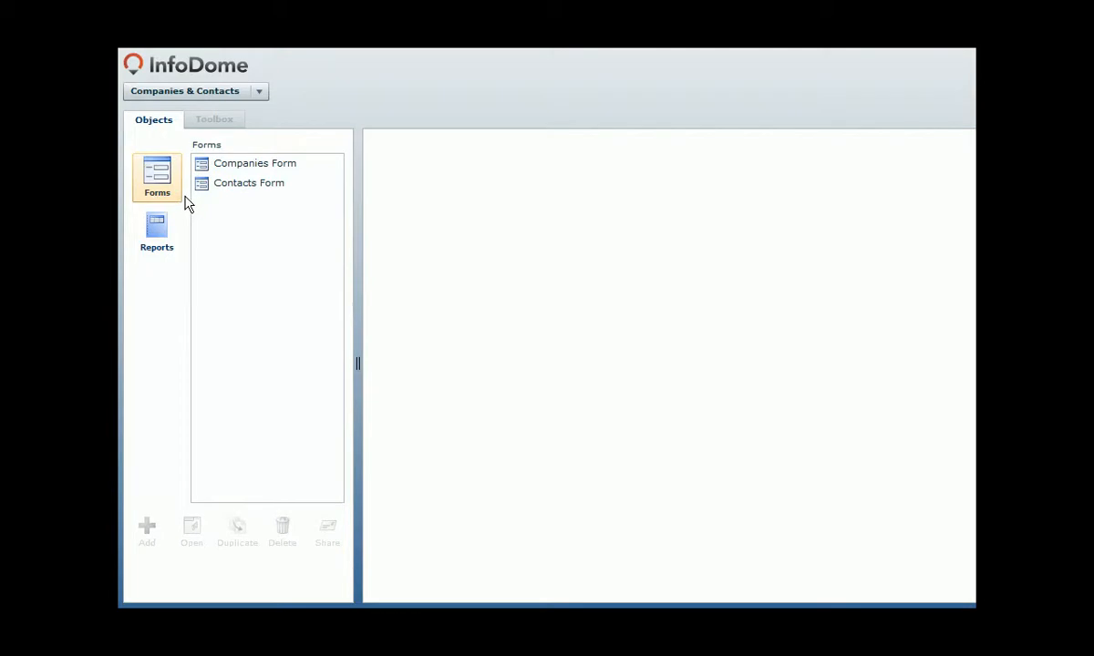
pyautogui.click(168, 234)
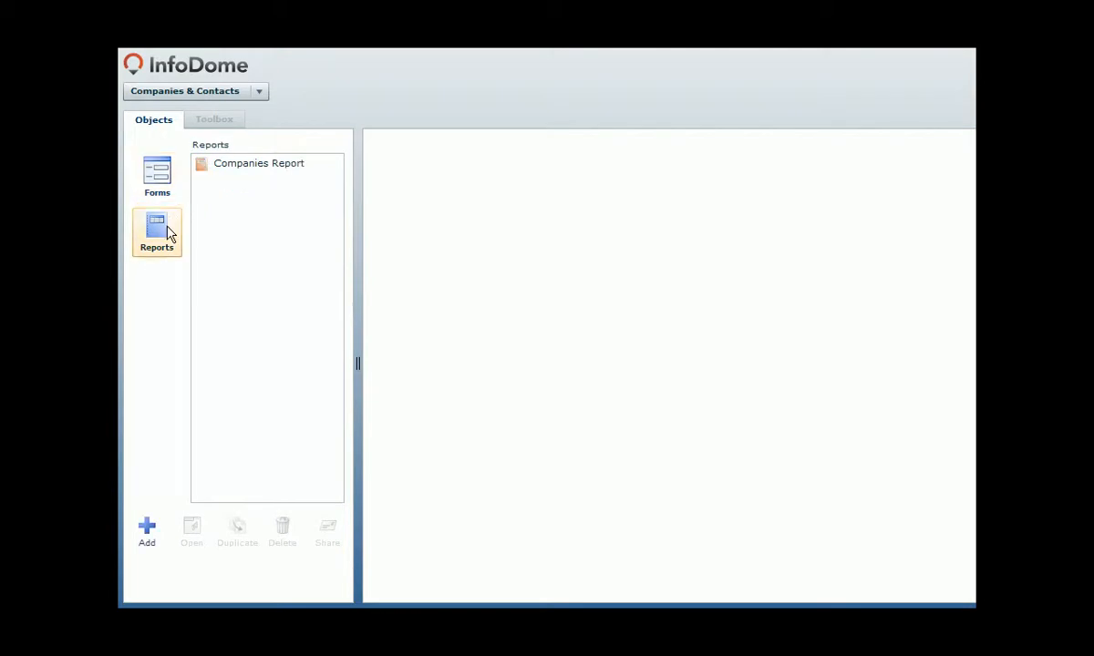
pyautogui.click(170, 193)
# Step: Open the Companies Form and the Contacts Form together
pyautogui.click(215, 166)
pyautogui.keyDown('ctrl'); pyautogui.click(225, 185); pyautogui.keyUp('ctrl')
pyautogui.click(195, 538)
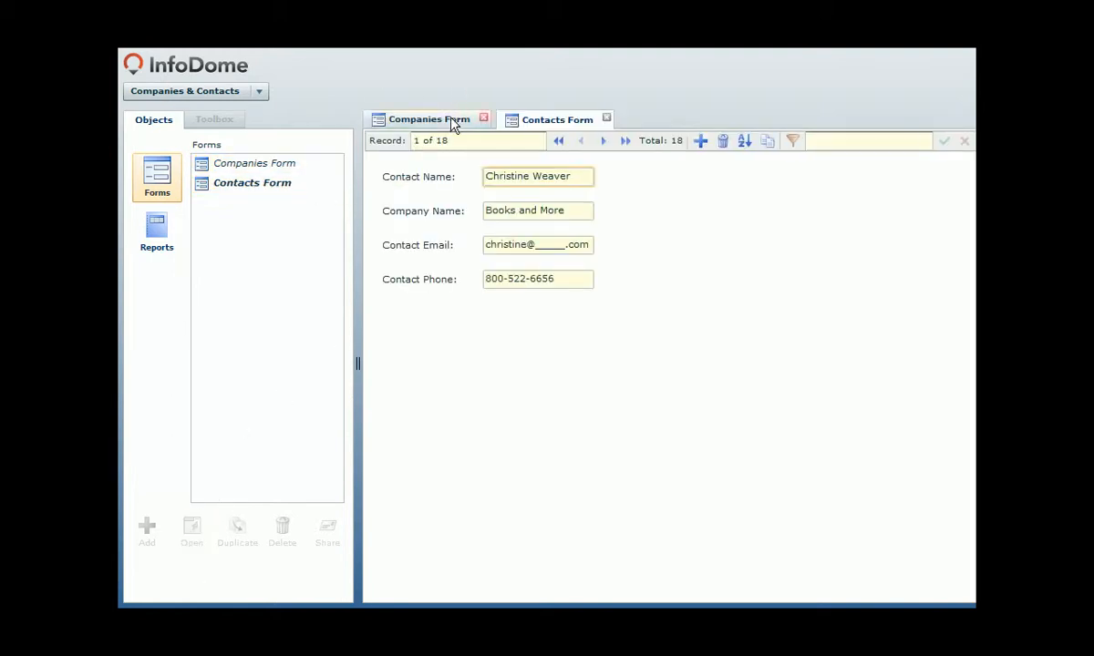
# Step: Add a new record in the Companies Form for Acme, Inc., filling in its address fields and 2009 Revenues of 350
pyautogui.click(448, 121)
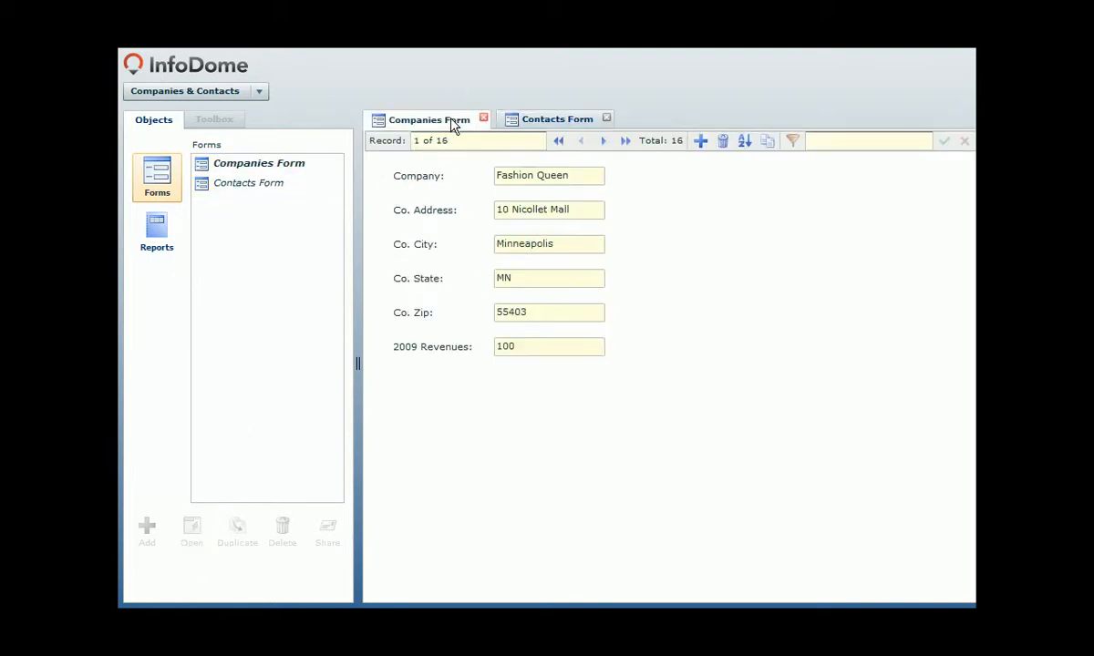
pyautogui.click(700, 143)
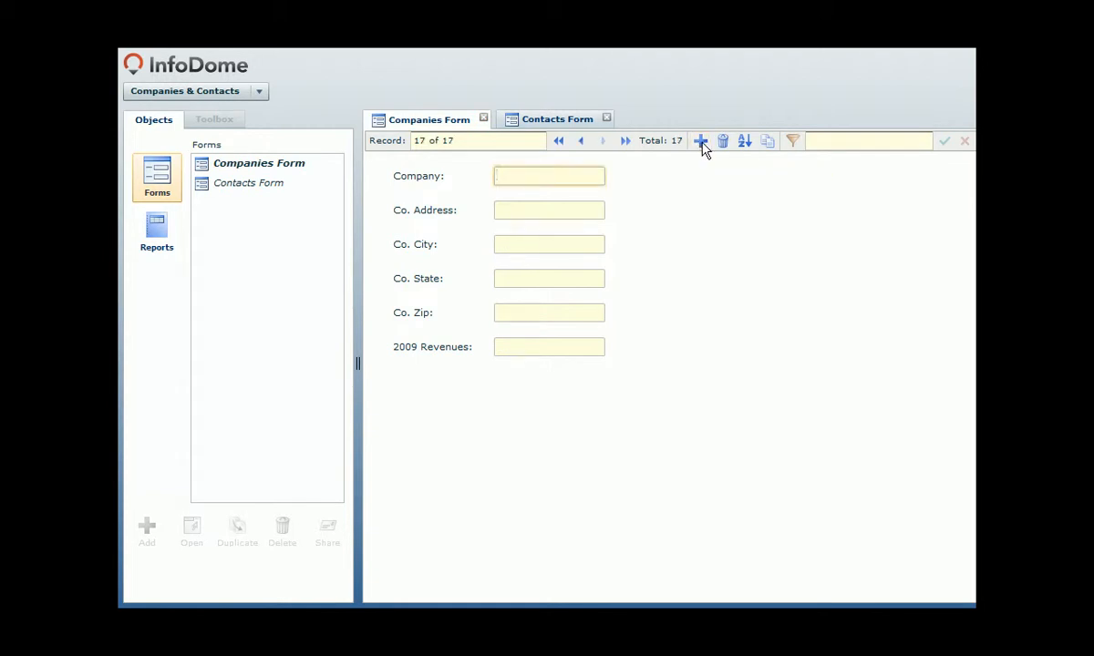
pyautogui.write('Acme, Inc.')
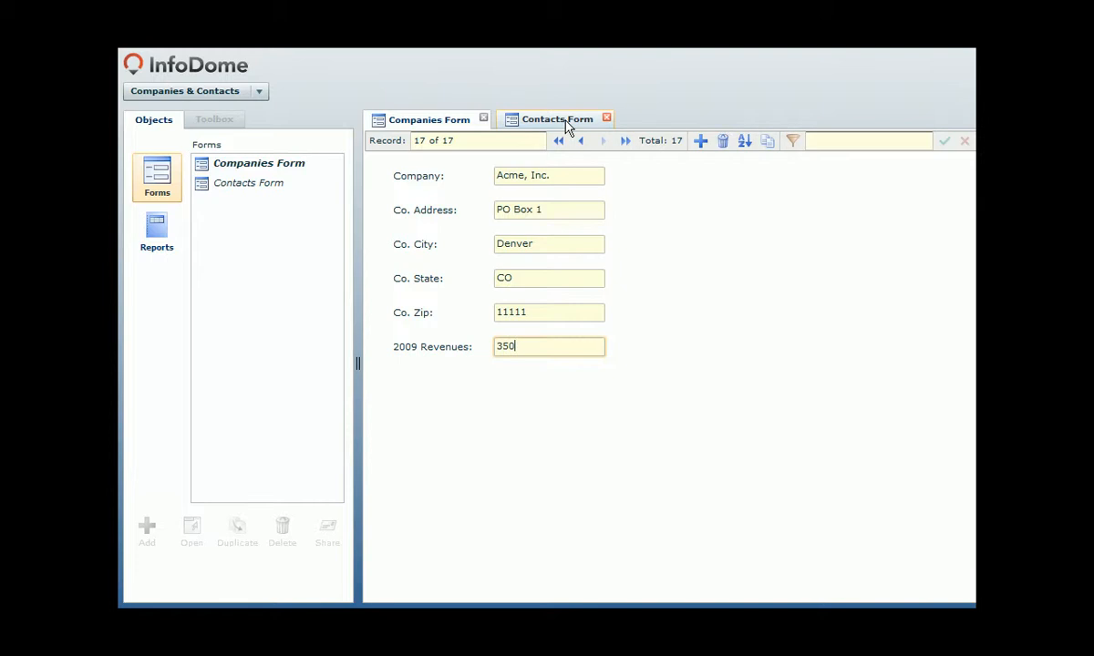
# Step: Add a new record in the Contacts Form with the contact's name, company Acme, Inc., e-mail and phone number
pyautogui.click(567, 126)
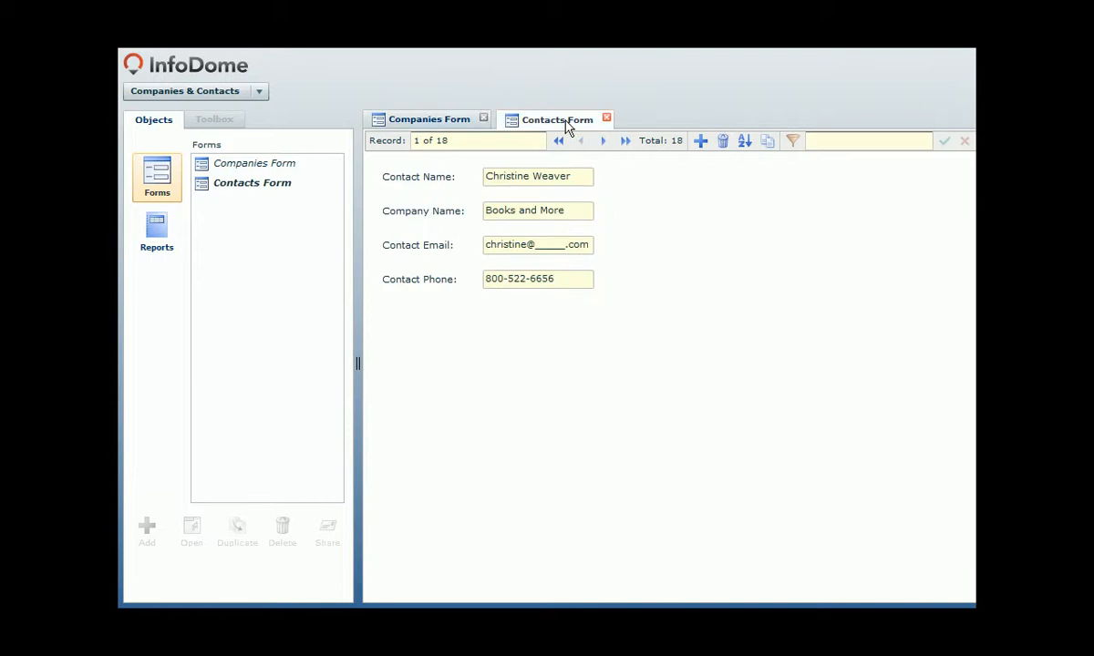
pyautogui.click(700, 142)
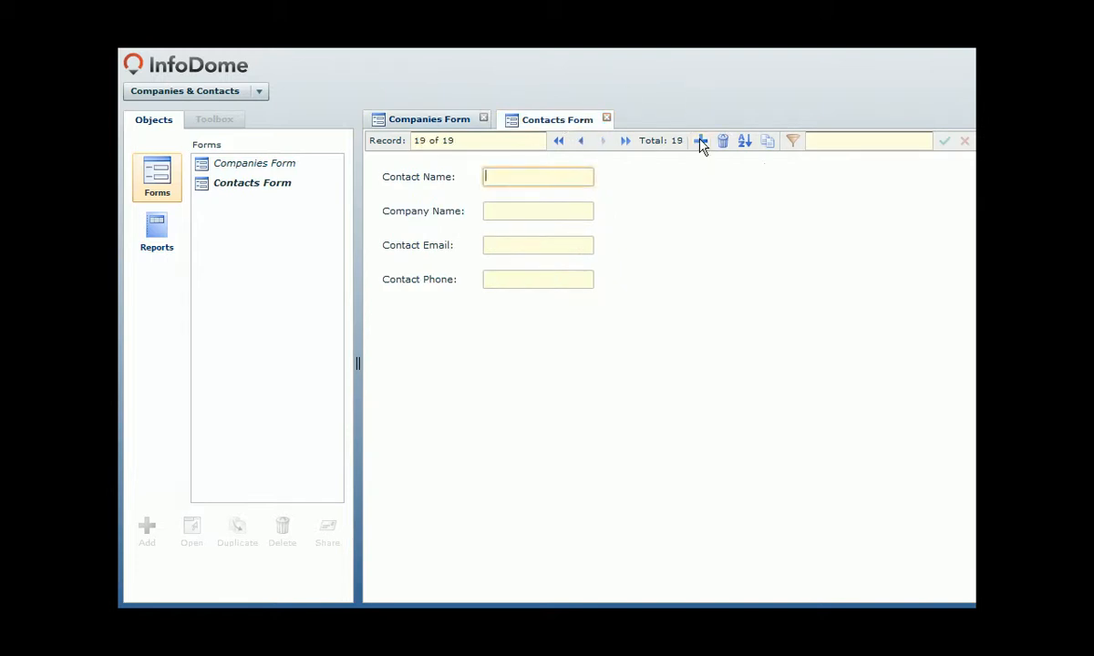
pyautogui.write('James Doe')
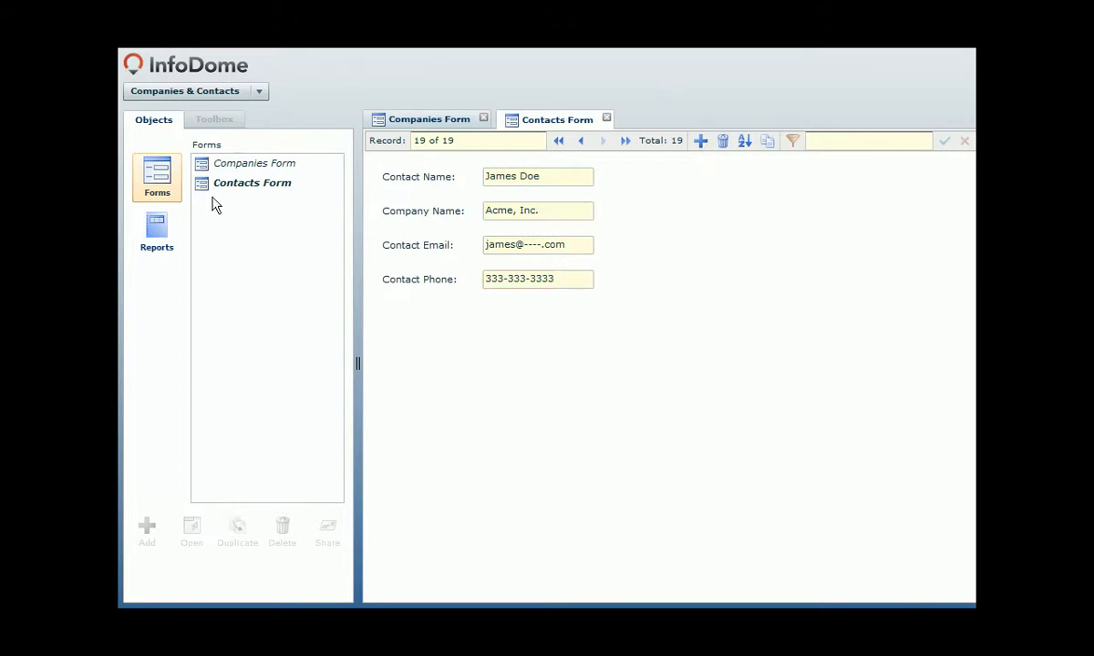
# Step: Open the Companies Report and review its state groups down to the grand totals
pyautogui.click(160, 230)
pyautogui.click(230, 167)
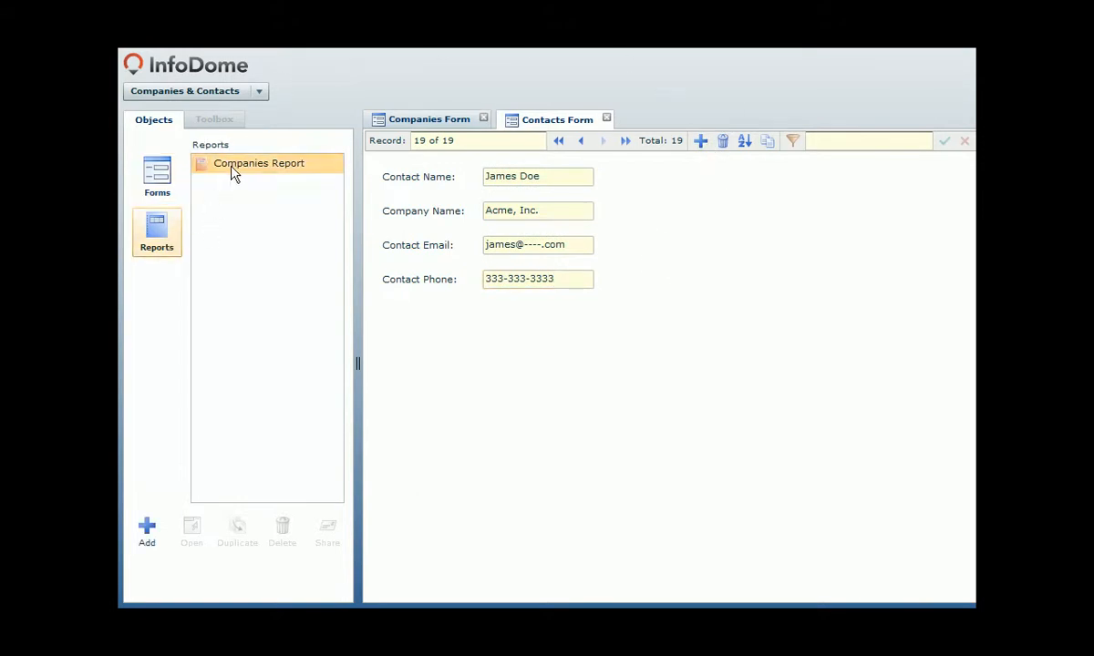
pyautogui.click(192, 528)
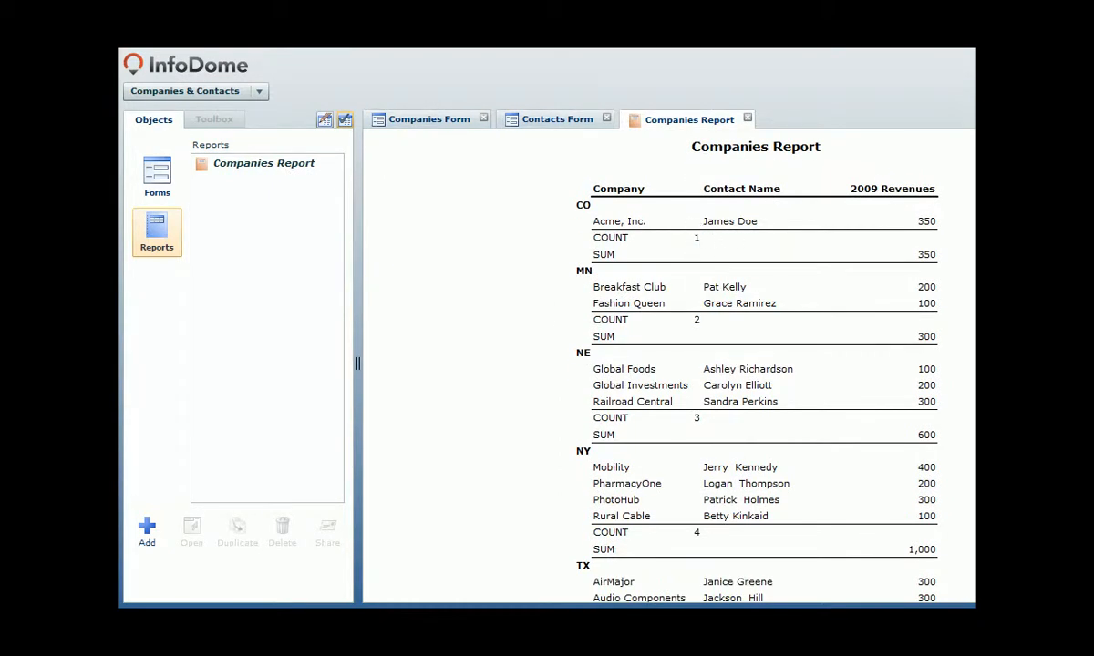
pyautogui.scroll(-5, 755, 364)
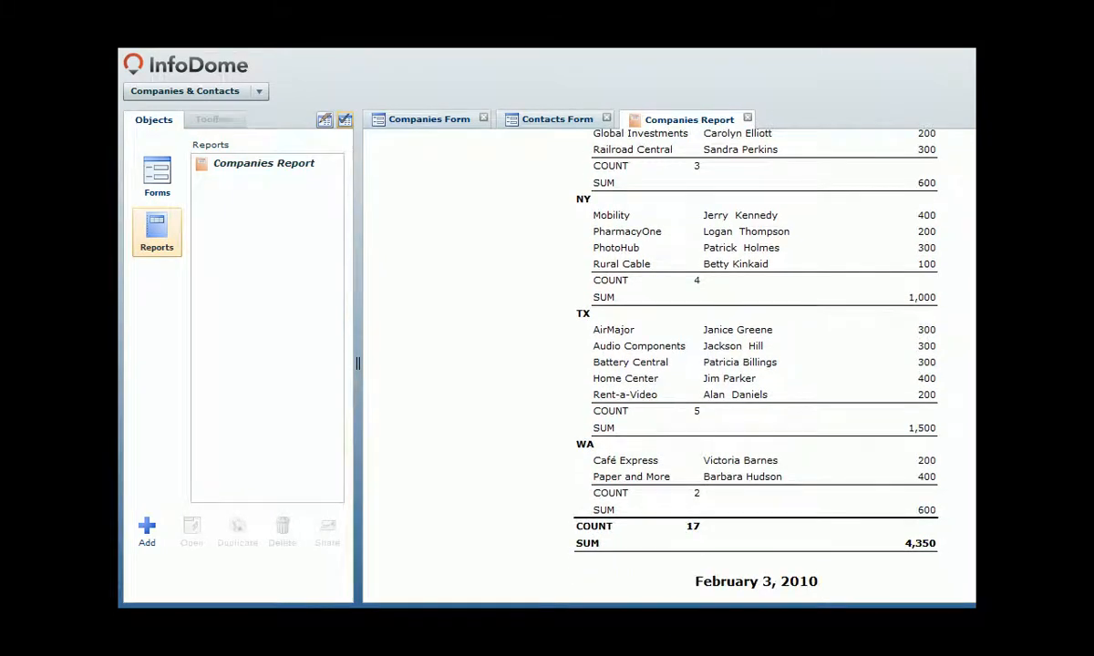